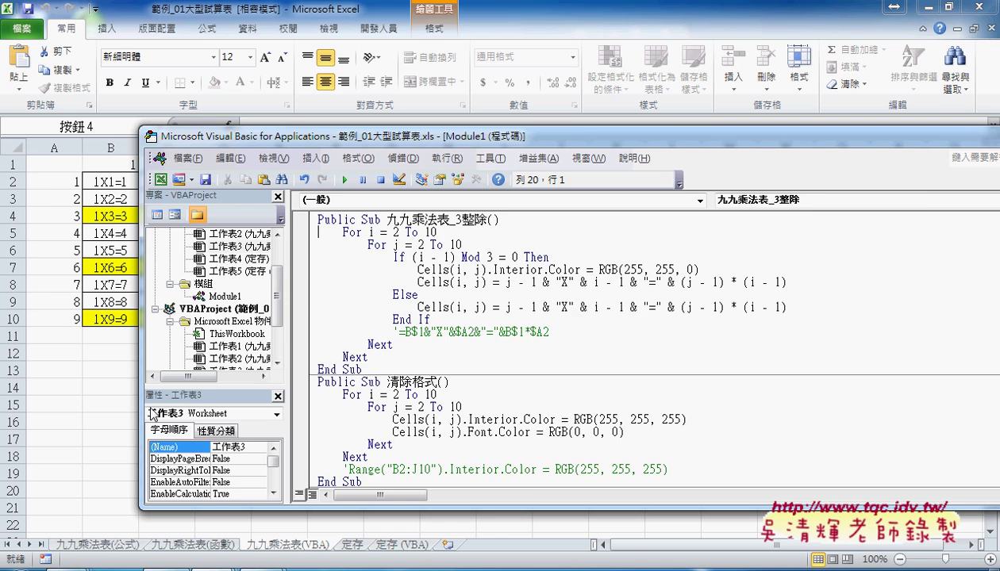
# Clear the table's yellow fill, then run the every-third-row highlight macro.
pyautogui.click(110, 421)
pyautogui.click(685, 272)
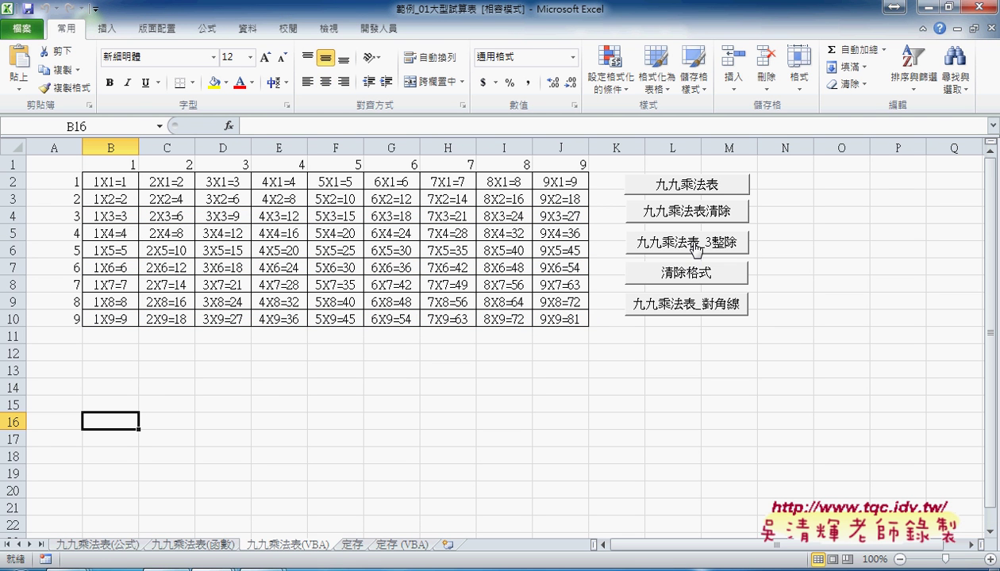
pyautogui.click(695, 246)
# Check the yellow row 4 cells, then open Assign Macro for the 九九乘法表_3整除 button.
pyautogui.click(109, 212)
pyautogui.click(184, 217)
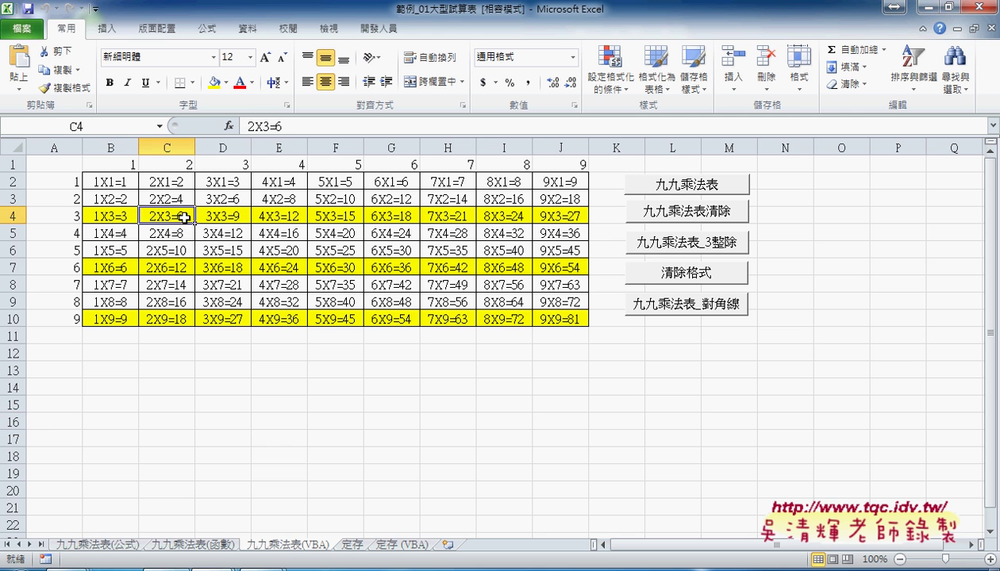
pyautogui.click(254, 217)
pyautogui.click(328, 216)
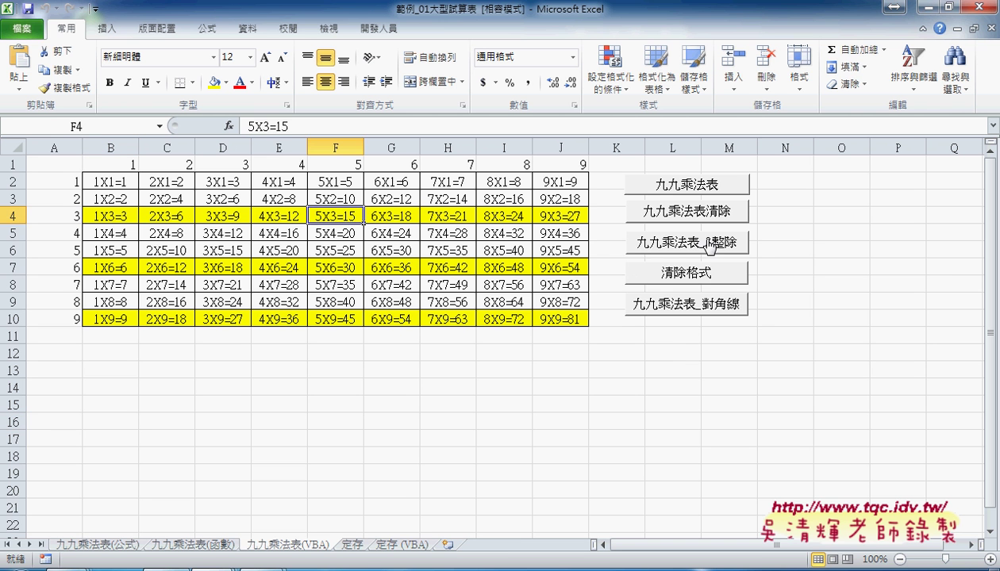
pyautogui.rightClick(706, 246)
pyautogui.click(762, 367)
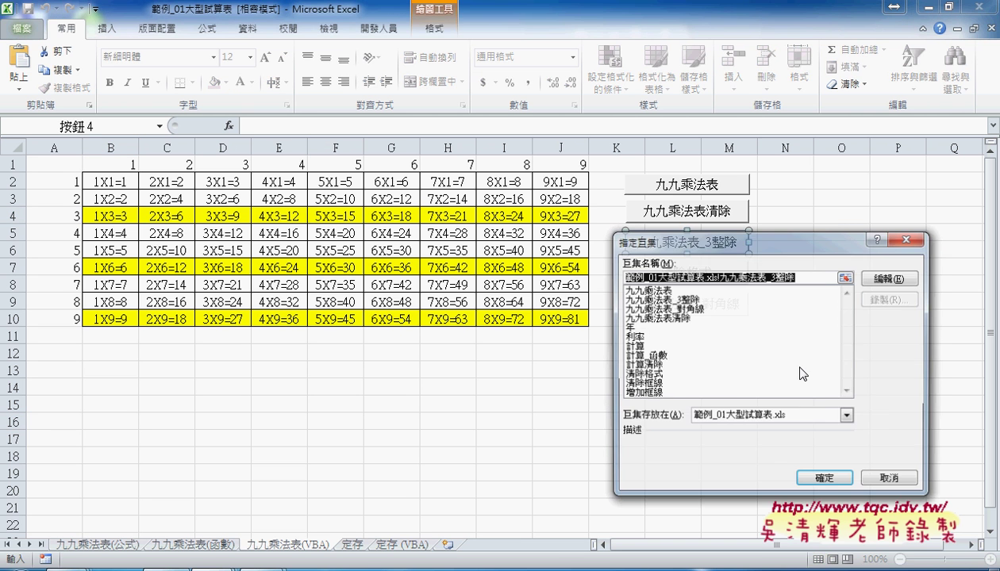
# Open the assigned macro's code in the VBA editor and reposition the editor window.
pyautogui.click(883, 289)
pyautogui.moveTo(545, 136)
pyautogui.mouseDown()
pyautogui.moveTo(486, 104)
pyautogui.moveTo(394, 89)
pyautogui.mouseUp()
pyautogui.scroll(1, 307, 272)
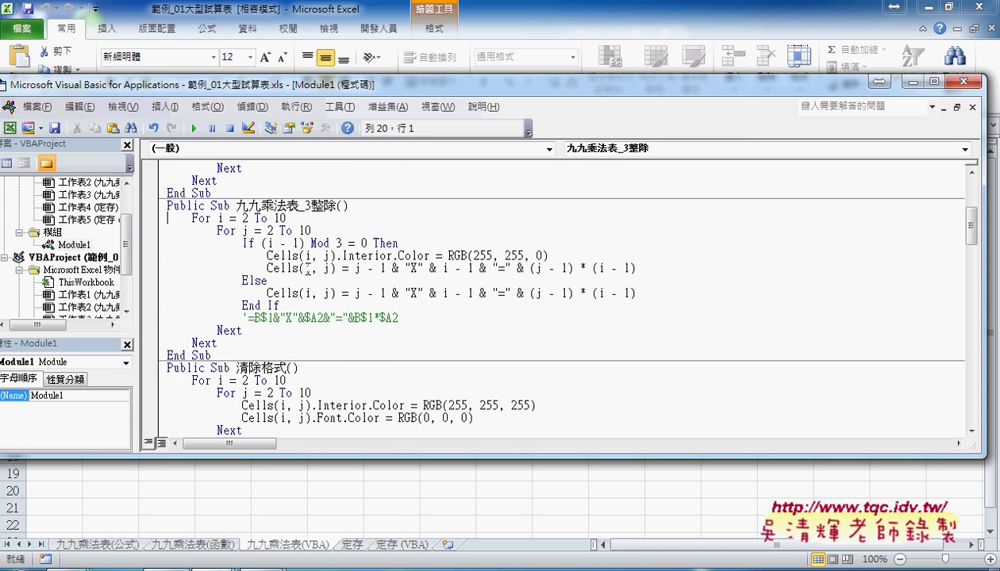
pyautogui.scroll(3, 306, 268)
pyautogui.scroll(2, 304, 265)
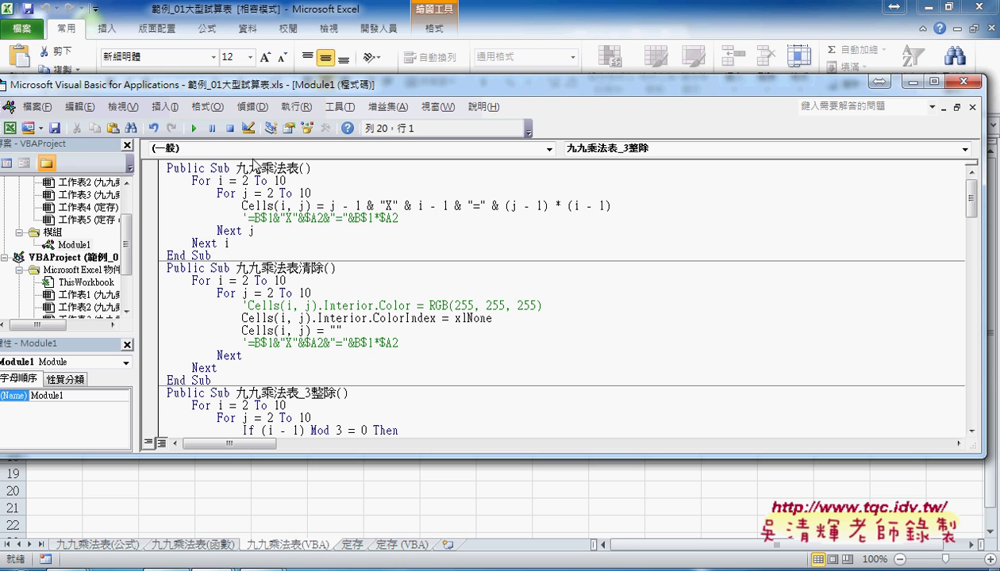
# Select 九九乘法表(), then highlight 3整除's Mod condition and yellow fill statement.
pyautogui.moveTo(213, 255); pyautogui.dragTo(165, 166)
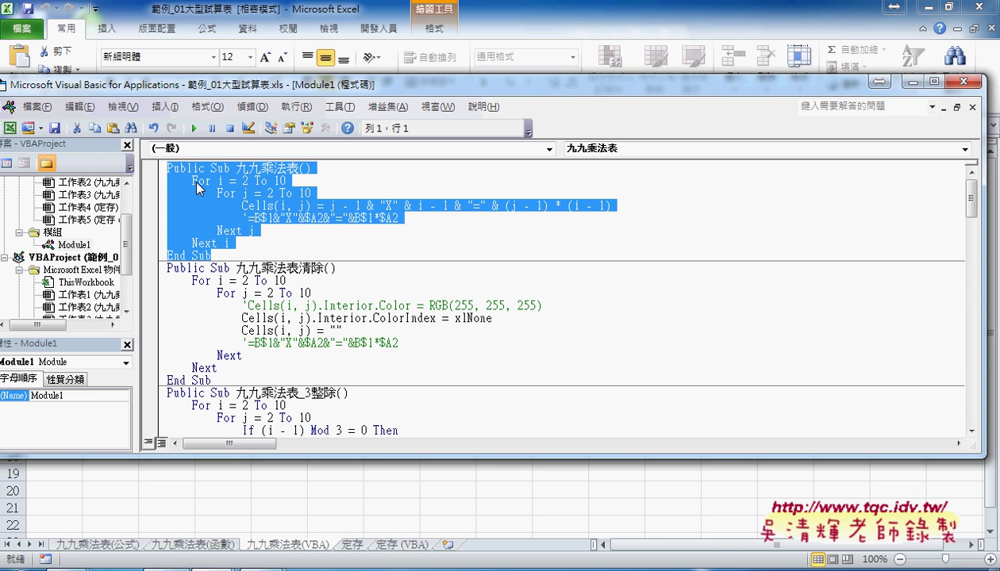
pyautogui.scroll(-3, 202, 261)
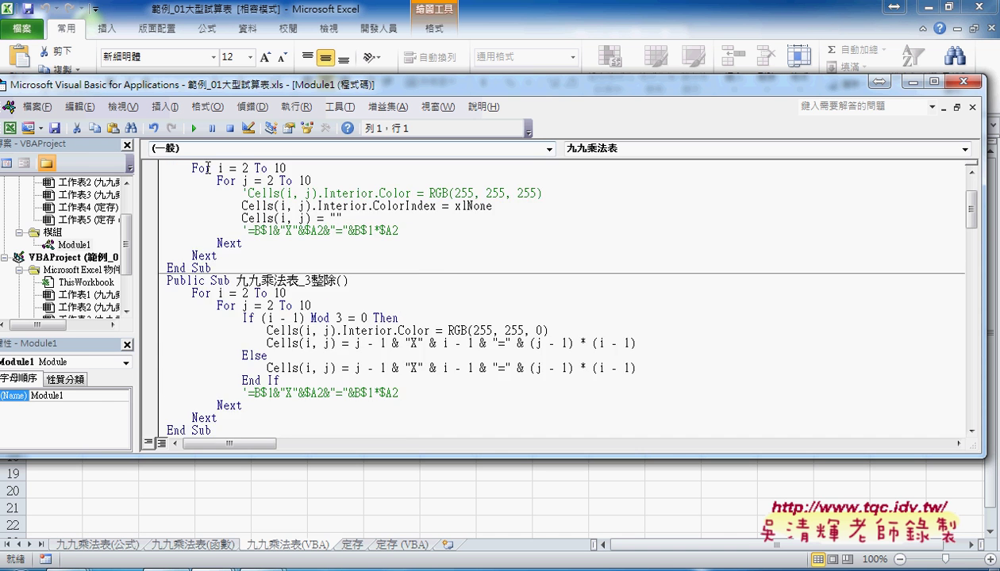
pyautogui.scroll(-2, 210, 326)
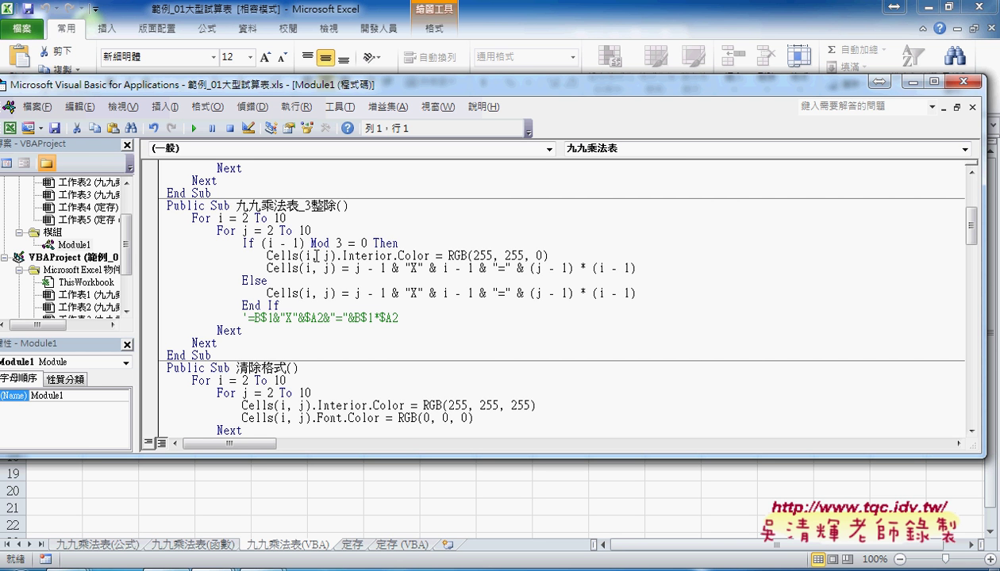
pyautogui.moveTo(261, 243); pyautogui.dragTo(367, 243)
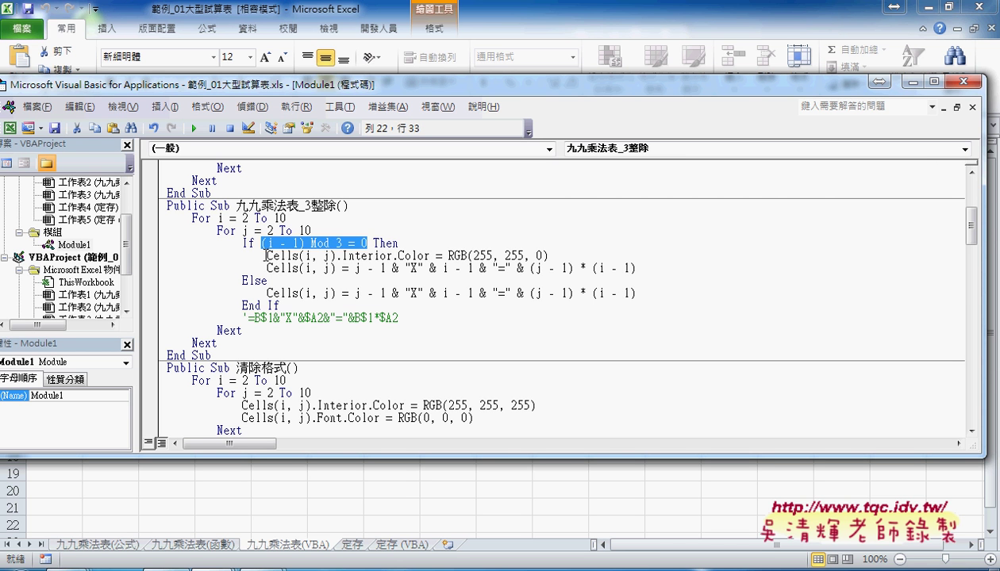
pyautogui.moveTo(266, 256); pyautogui.dragTo(561, 256)
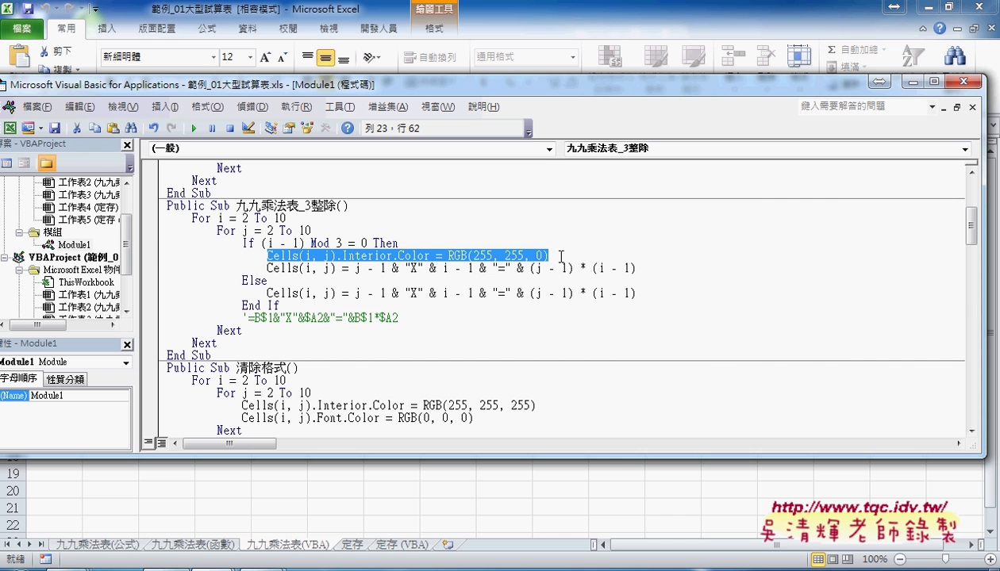
pyautogui.moveTo(639, 269)
pyautogui.mouseDown()
pyautogui.moveTo(169, 254)
pyautogui.moveTo(165, 244)
pyautogui.mouseUp()
# Select the whole 九九乘法表() procedure from Public Sub to End Sub for copying.
pyautogui.scroll(1, 237, 272)
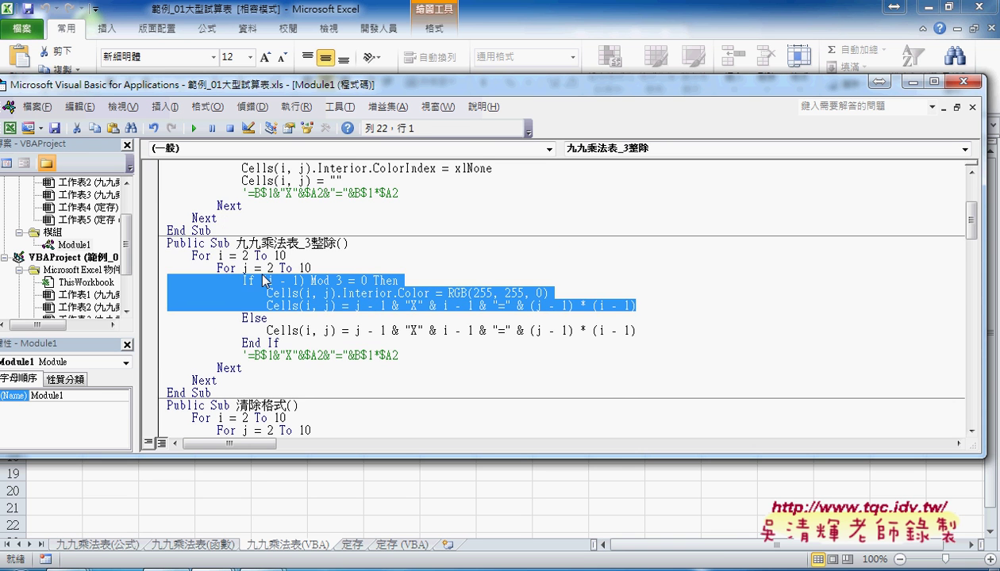
pyautogui.scroll(2, 333, 277)
pyautogui.scroll(2, 333, 273)
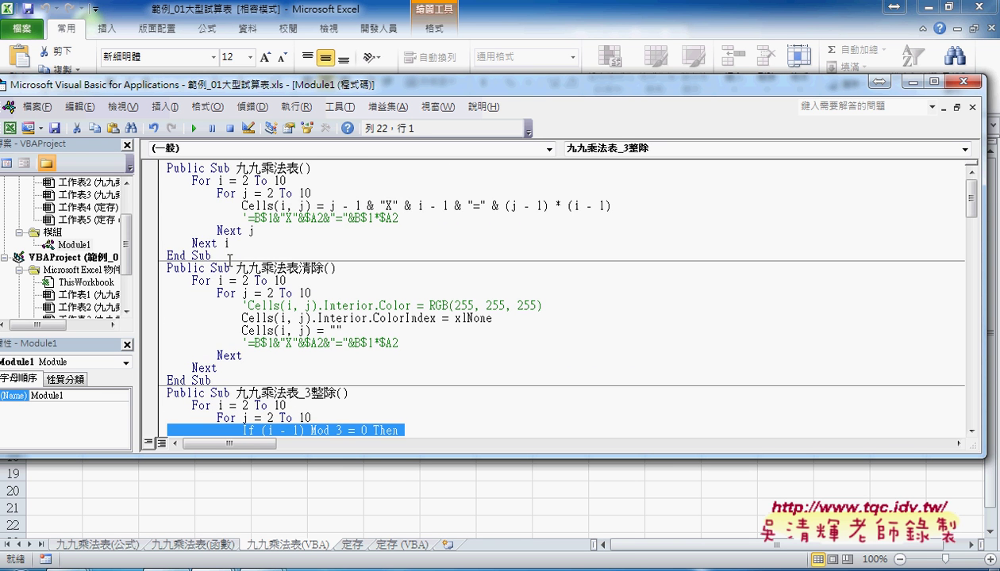
pyautogui.moveTo(230, 258); pyautogui.dragTo(153, 165)
pyautogui.scroll(-1, 310, 341)
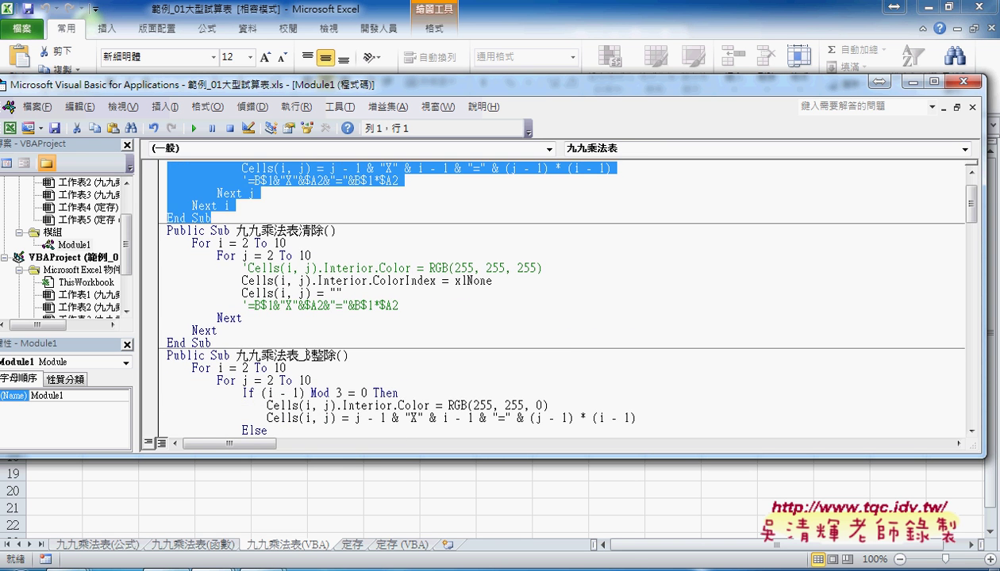
pyautogui.scroll(-4, 308, 355)
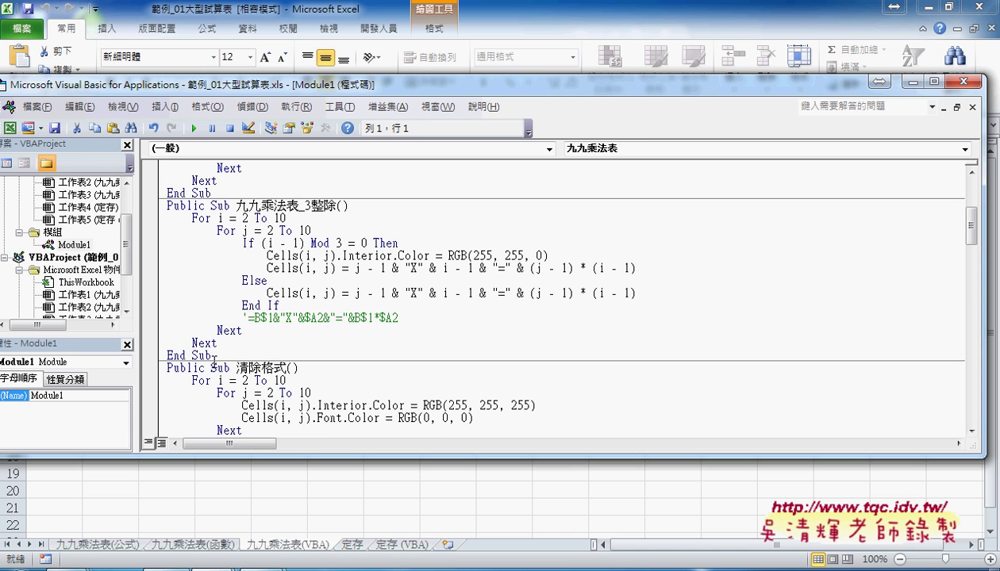
# Paste the copied 九九乘法表() procedure on a new line after the 3整除 procedure.
pyautogui.click(219, 356)
pyautogui.press('Return')
pyautogui.write('Public Sub 九九乘法表()     For i = 2 To 10         For j = 2 To 10             Cells(i, j) = j - 1 & "X" & i - 1 & "=" & (j - 1) * (i - 1)             \'=B$1&"X"&$A2&"="&B$1*$A2         Next j     Next i End Sub')
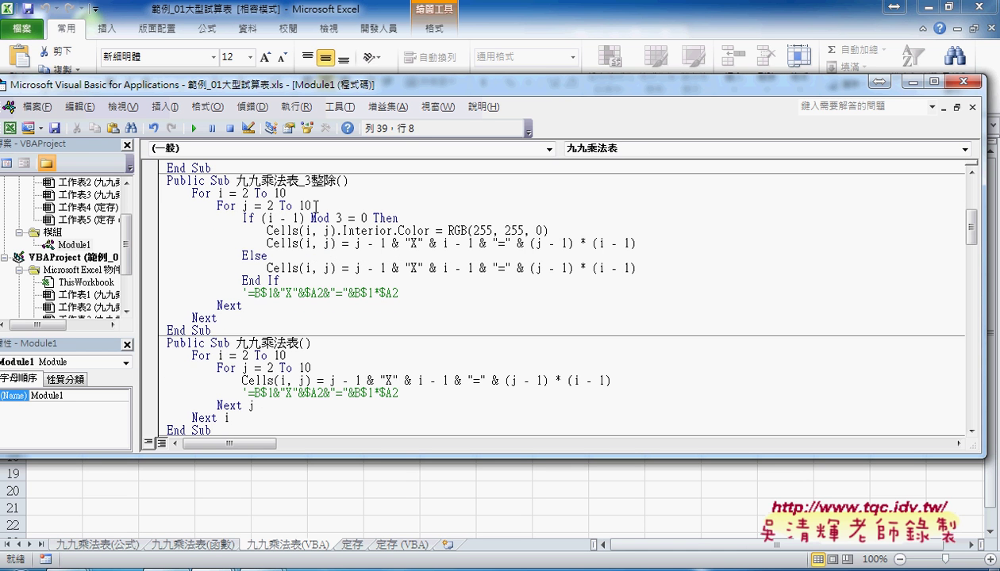
# Rename the pasted procedure to 九九乘法表_3整除.
pyautogui.moveTo(219, 329); pyautogui.dragTo(165, 328)
pyautogui.click(301, 181)
pyautogui.moveTo(301, 183); pyautogui.dragTo(339, 180)
pyautogui.hotkey('ctrl', 'c')
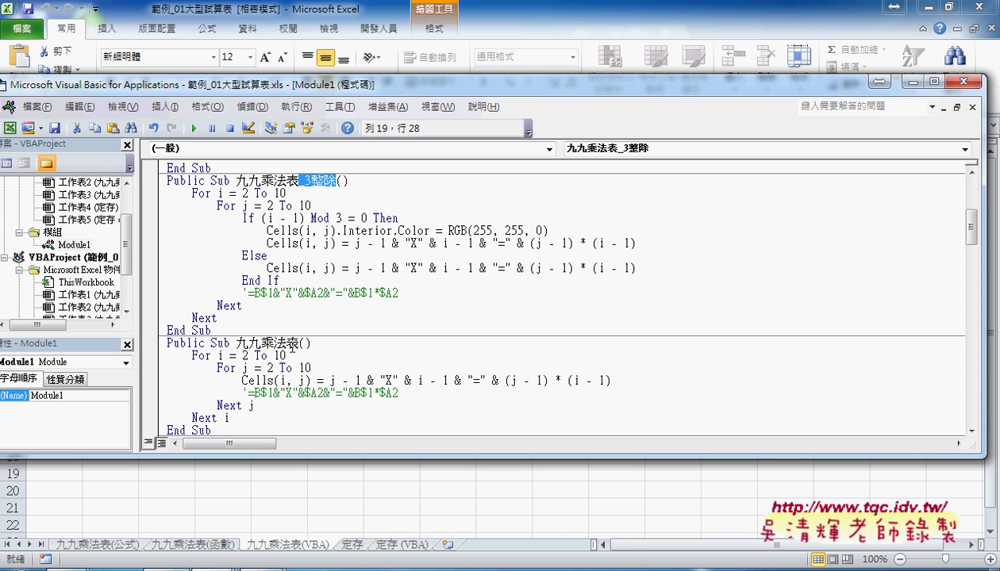
pyautogui.click(302, 343)
pyautogui.hotkey('ctrl', 'v')
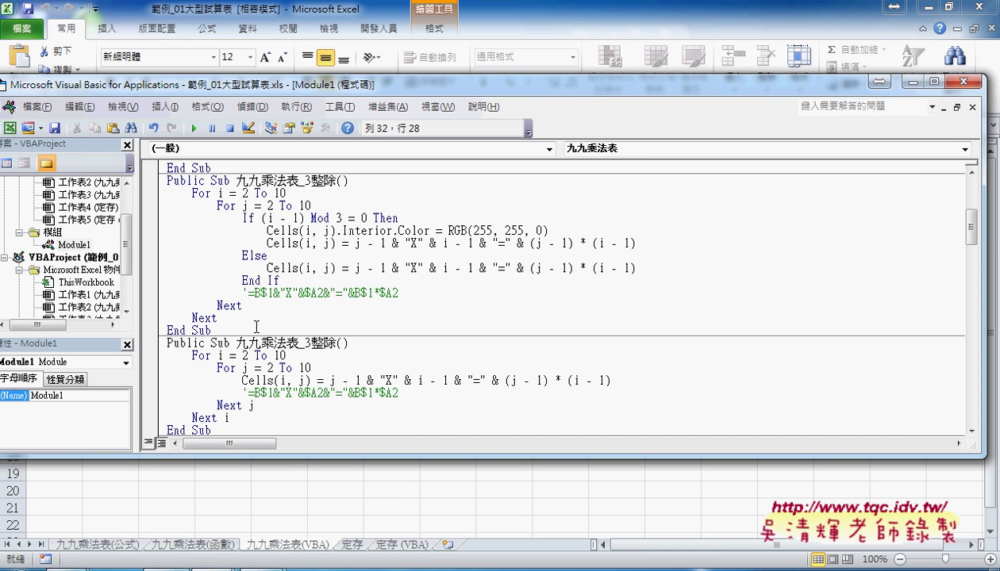
# Delete the old yellow-fill 九九乘法表_3整除 procedure.
pyautogui.moveTo(211, 330); pyautogui.dragTo(153, 190)
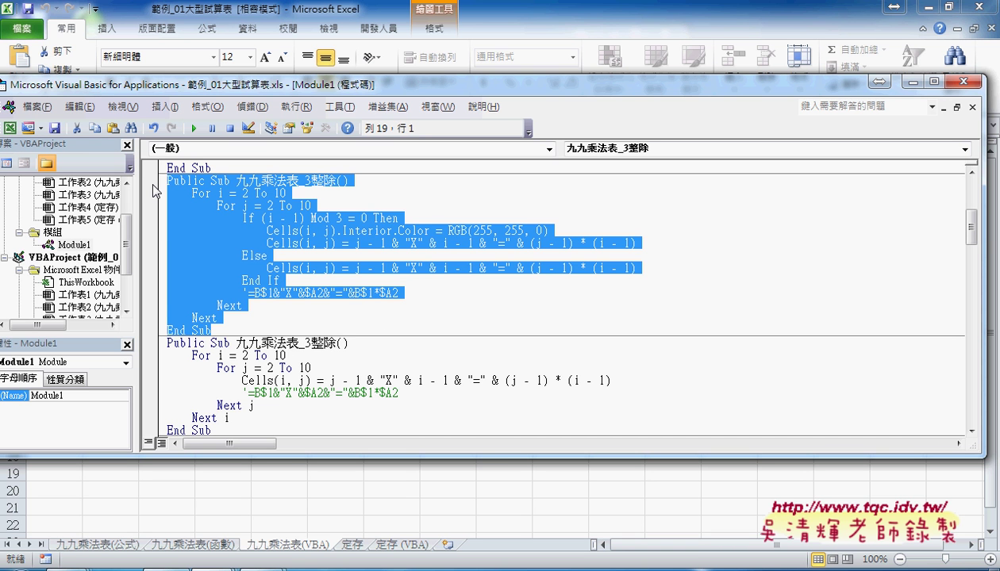
pyautogui.press('Delete')
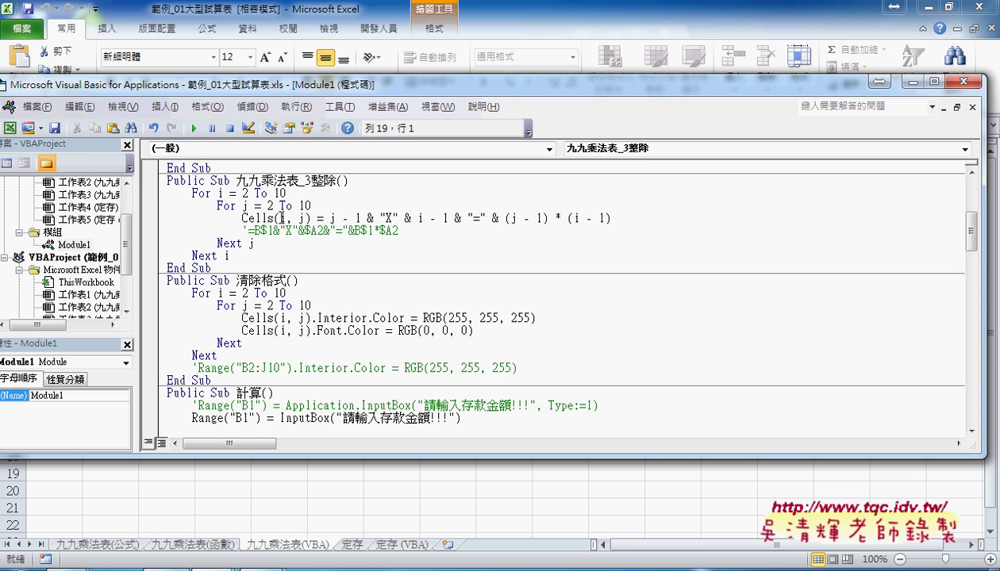
pyautogui.moveTo(300, 85)
pyautogui.mouseDown()
pyautogui.moveTo(575, 186)
pyautogui.moveTo(412, 80)
pyautogui.mouseUp()
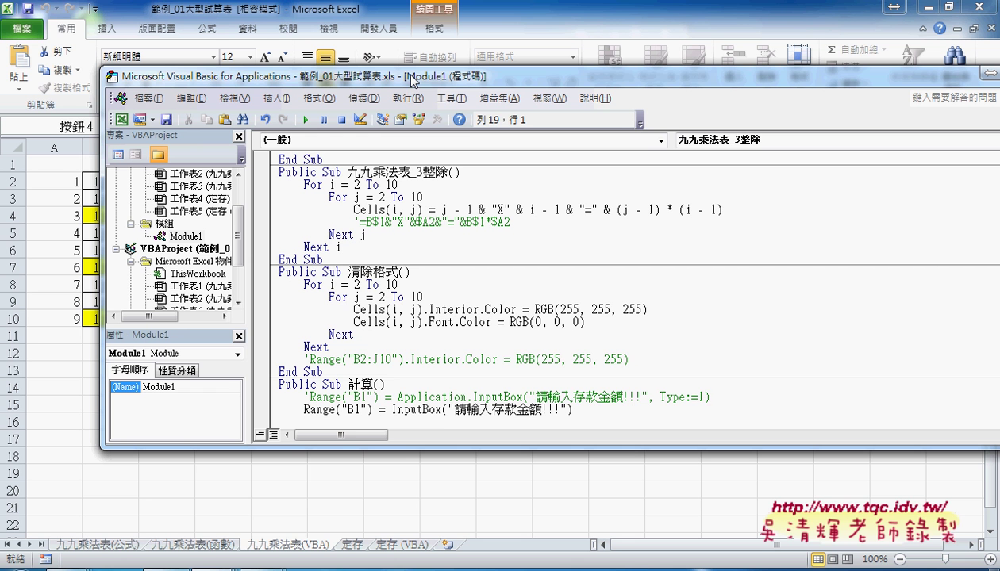
# Insert an indented line after For j = 2 To 10 reading if (i-1) mod 3=0.
pyautogui.click(472, 197)
pyautogui.press('Return')
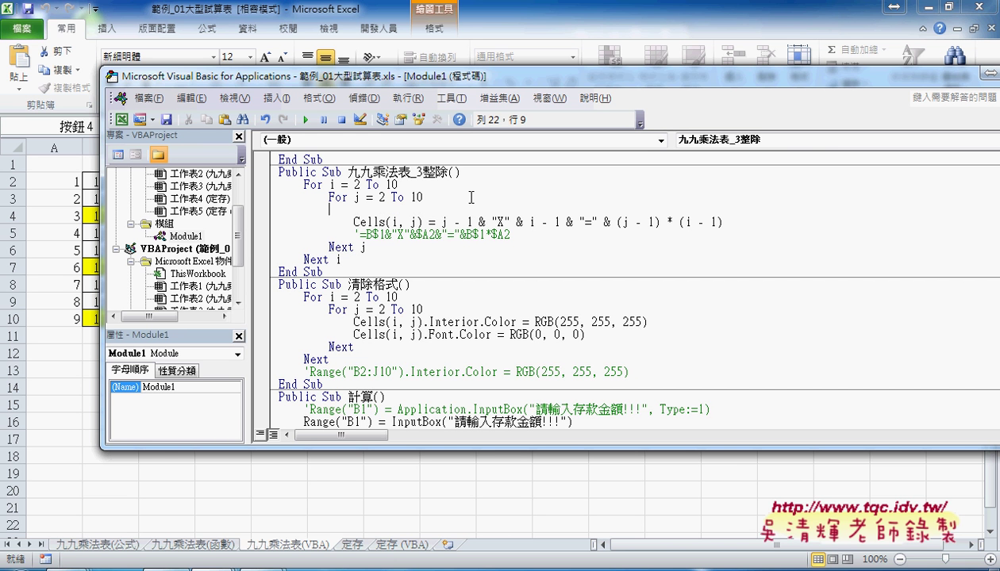
pyautogui.press('Tab')
pyautogui.write('if ')
pyautogui.write('(')
pyautogui.write('i')
pyautogui.write('-')
pyautogui.write('1')
pyautogui.write(')')
pyautogui.write(' mod ')
pyautogui.write('3')
pyautogui.write('=0')
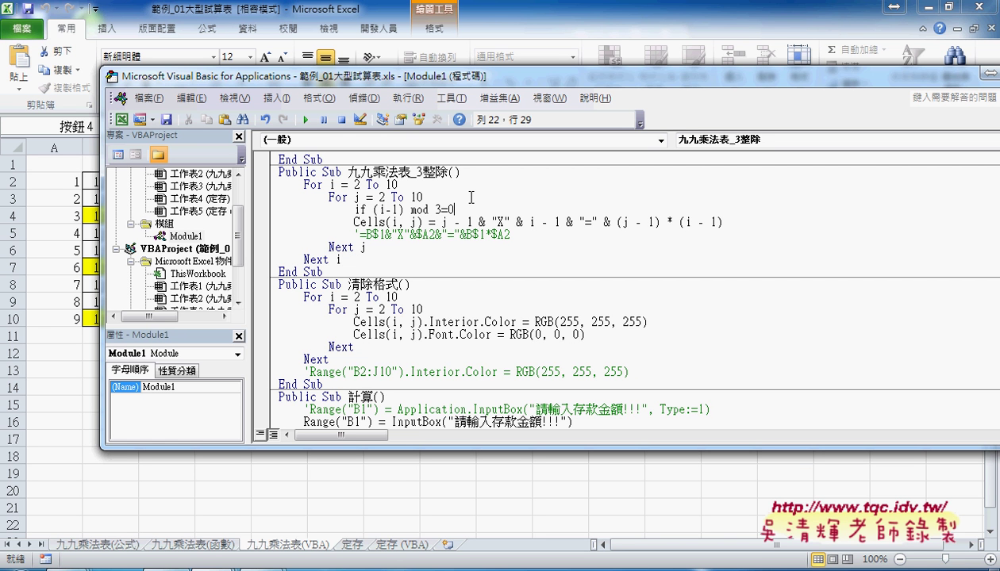
pyautogui.doubleClick(419, 208)
pyautogui.moveTo(443, 208); pyautogui.dragTo(455, 208)
pyautogui.click(455, 209)
# Finish the condition with Then and add a blank line for the If body.
pyautogui.write('then')
pyautogui.press('Down')
pyautogui.press('Up')
pyautogui.press('End')
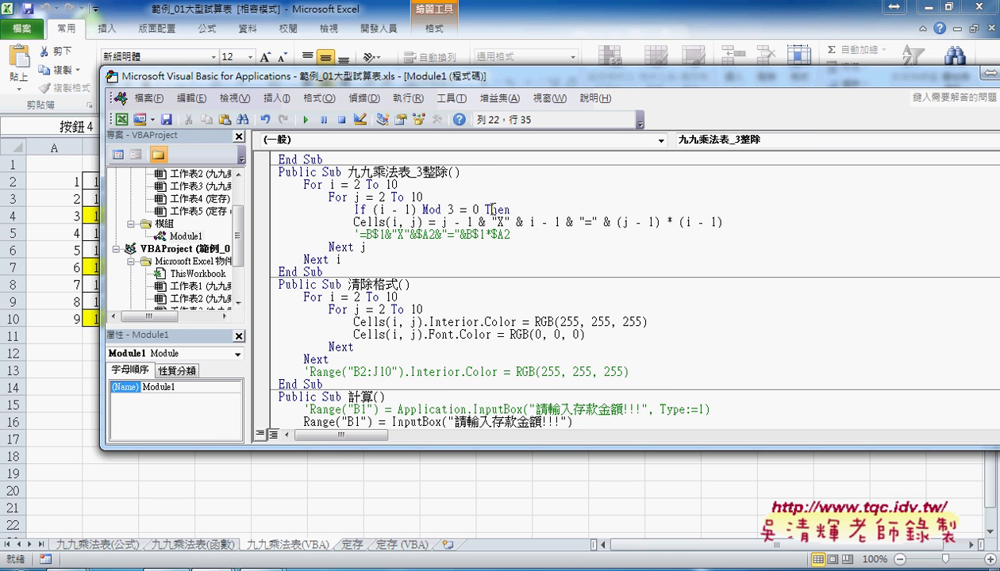
pyautogui.press('Return')
pyautogui.press('Return')
# Add Else and End If lines under the If (i - 1) Mod 3 = 0 Then line.
pyautogui.press('Up')
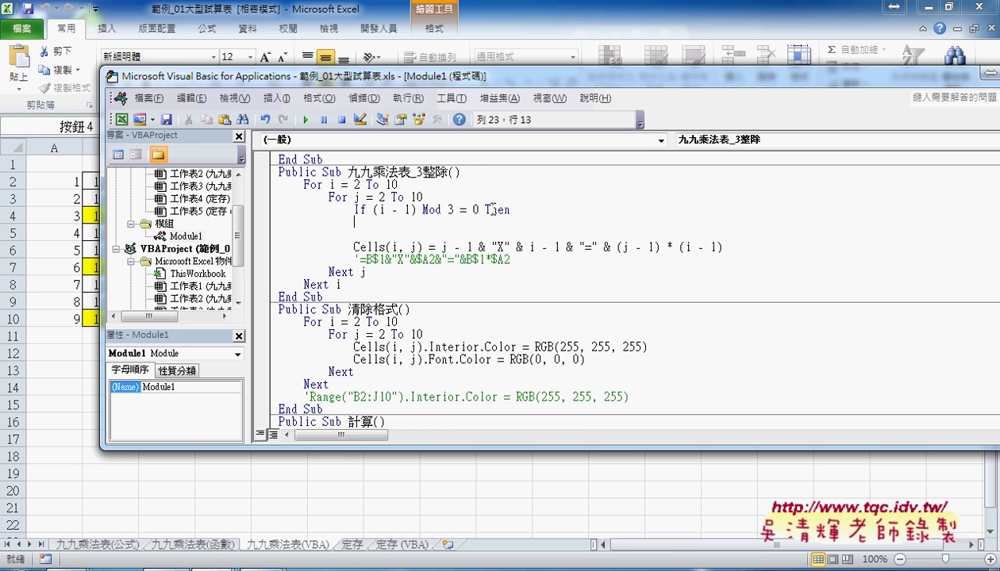
pyautogui.press('Return')
pyautogui.write('e')
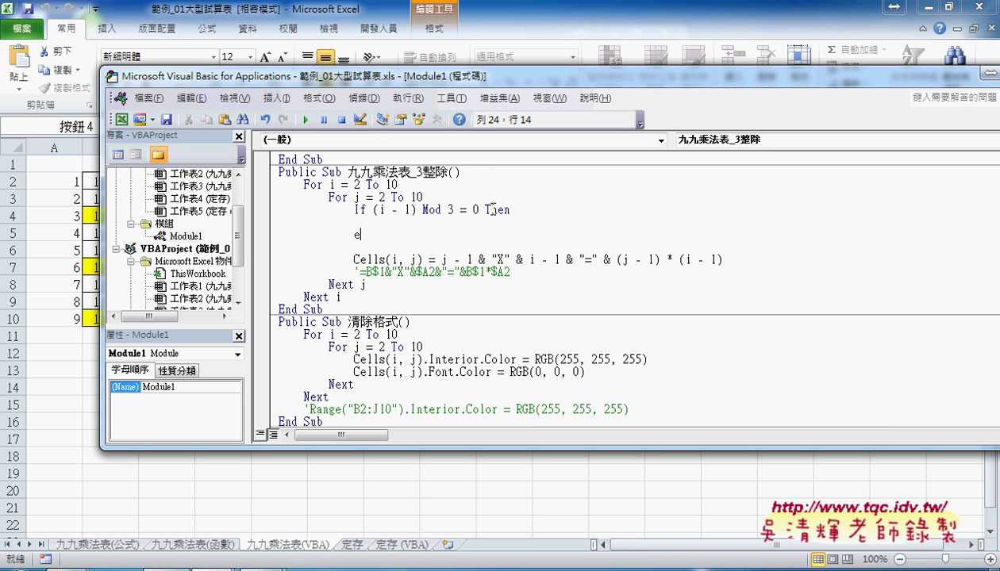
pyautogui.write('lse')
pyautogui.press('Return')
pyautogui.press('Return')
pyautogui.write('e')
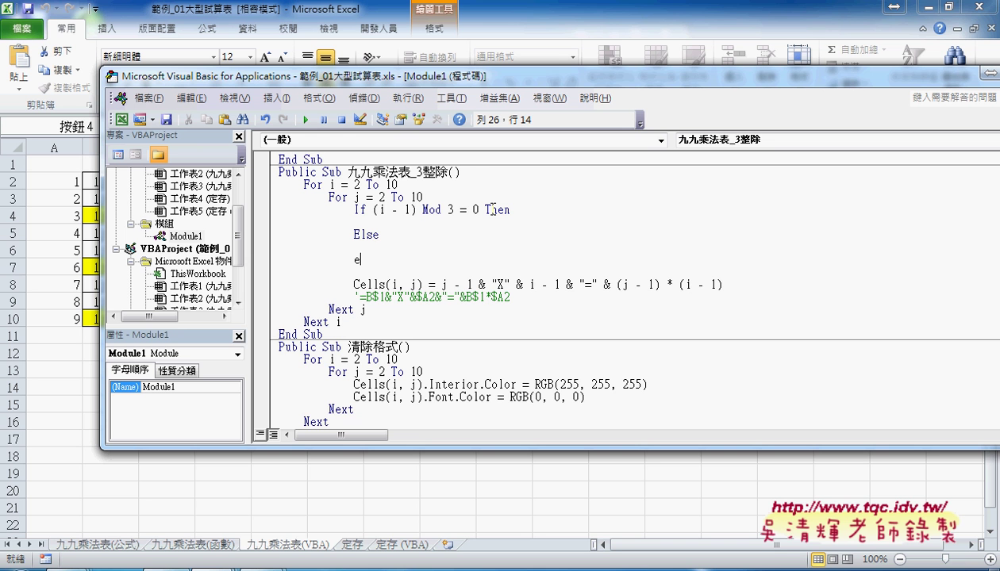
pyautogui.write('nd i')
pyautogui.write('f')
pyautogui.click(442, 247)
# Delete the Else line and extra blank lines so End If sits above Cells.
pyautogui.moveTo(381, 235); pyautogui.dragTo(247, 235)
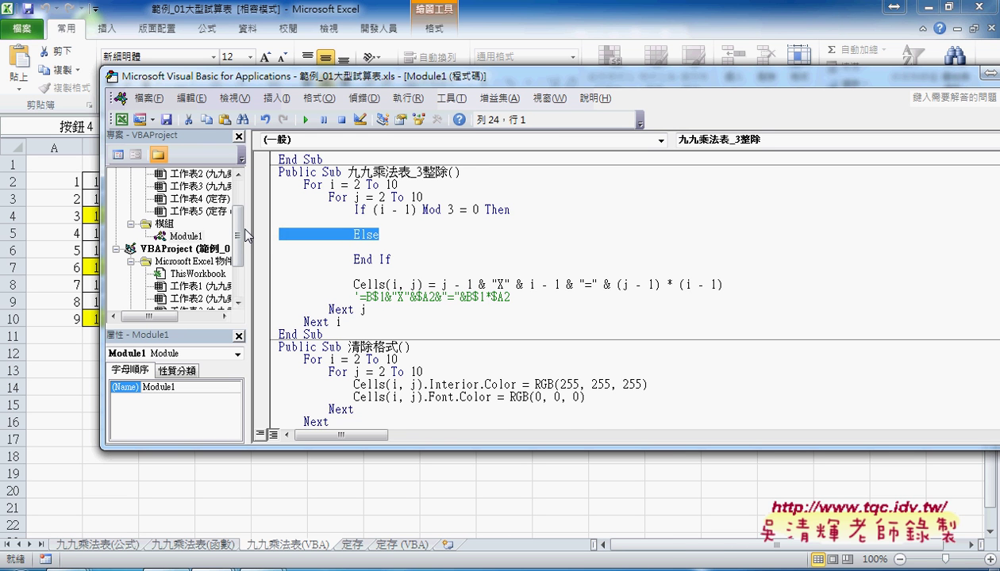
pyautogui.press('Delete')
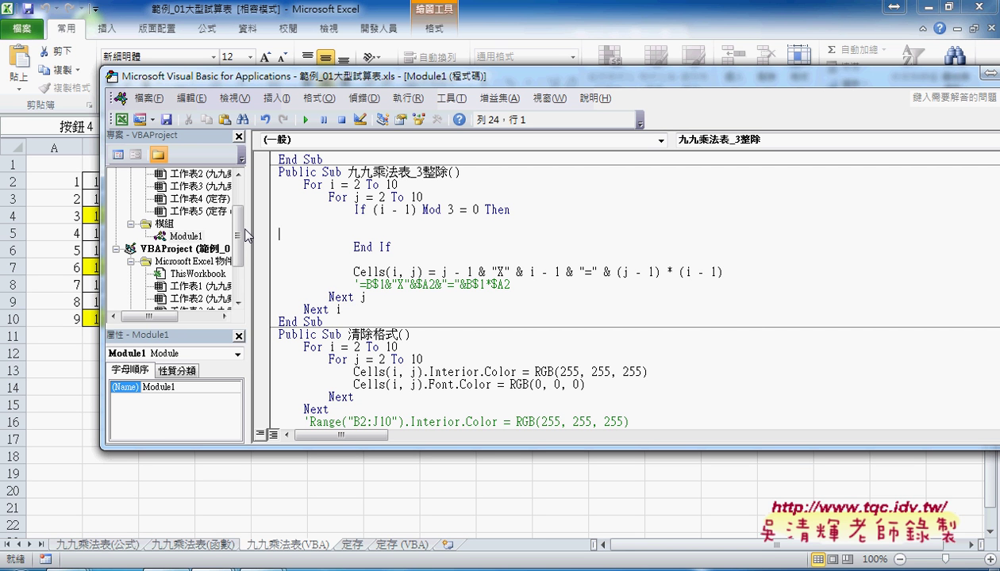
pyautogui.press('Delete')
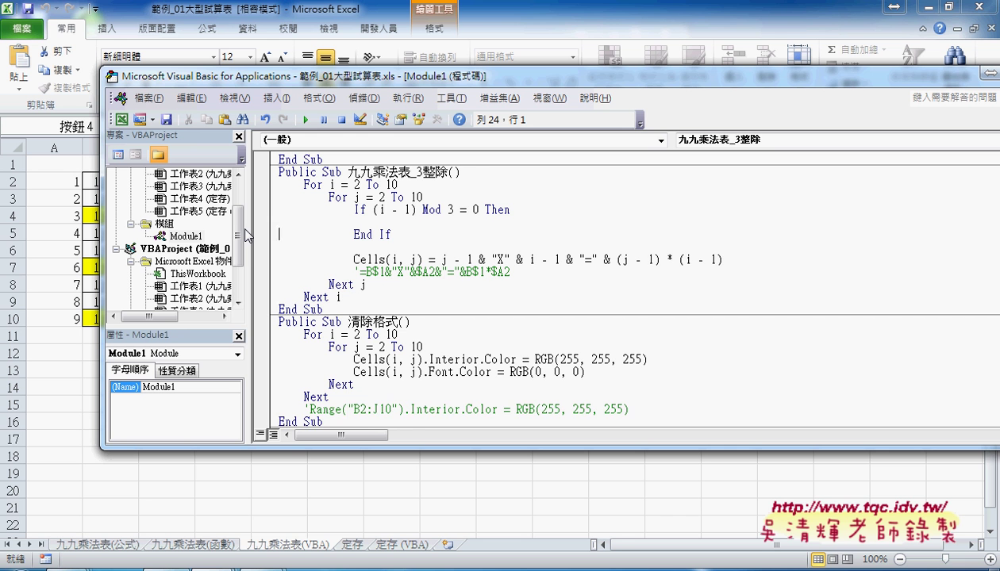
pyautogui.press('End')
pyautogui.press('Delete')
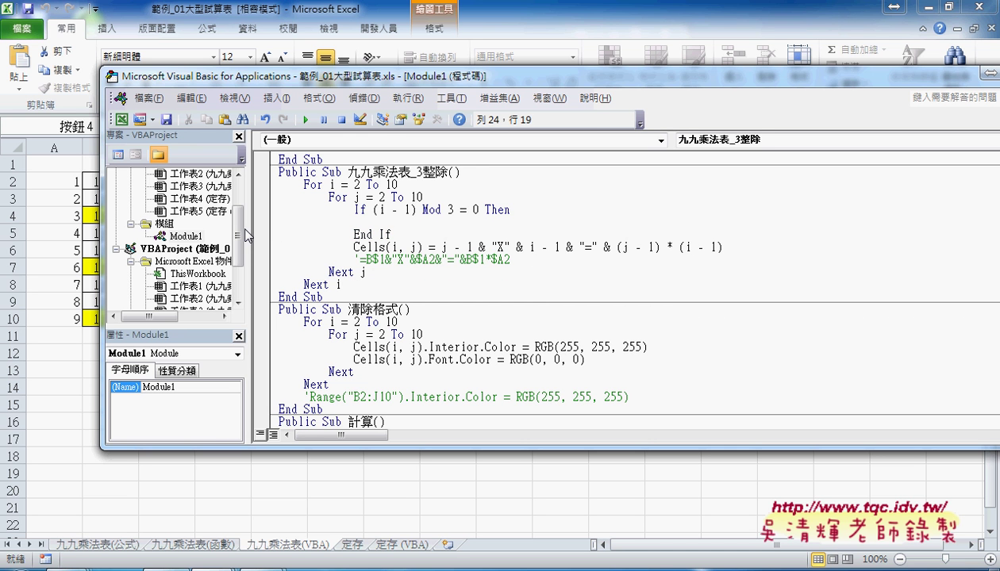
# Copy Cells onto the indented empty line inside the If block, without (i, j).
pyautogui.moveTo(723, 248); pyautogui.dragTo(356, 249)
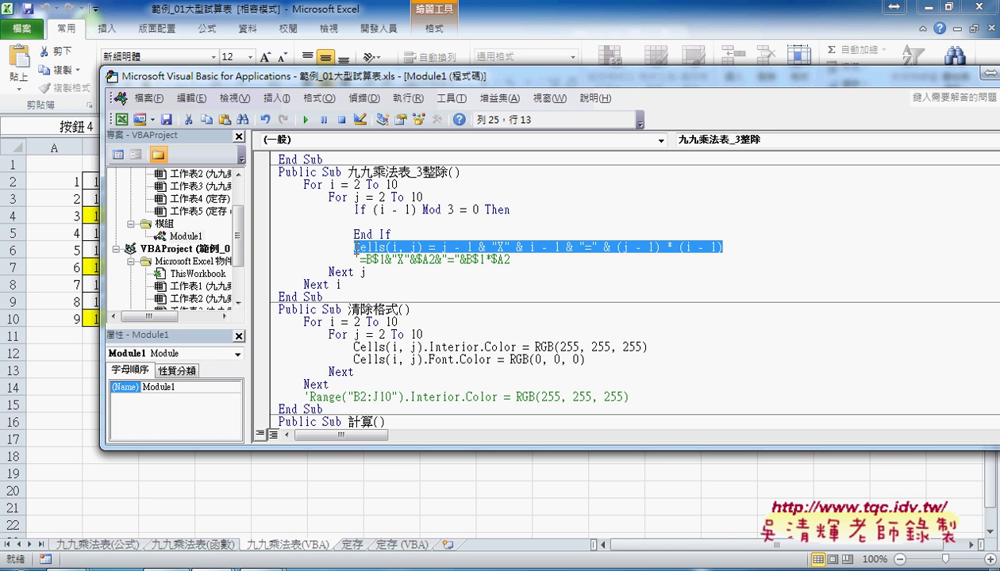
pyautogui.press('Up')
pyautogui.press('Up')
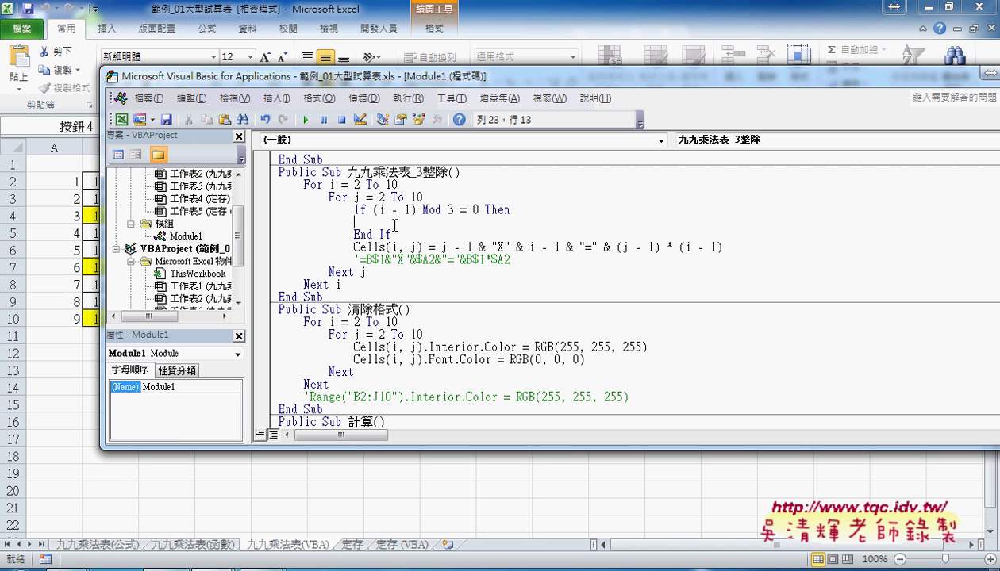
pyautogui.press('Tab')
pyautogui.moveTo(354, 247)
pyautogui.mouseDown()
pyautogui.moveTo(423, 247)
pyautogui.moveTo(418, 223)
pyautogui.mouseUp()
pyautogui.moveTo(450, 223); pyautogui.dragTo(410, 223)
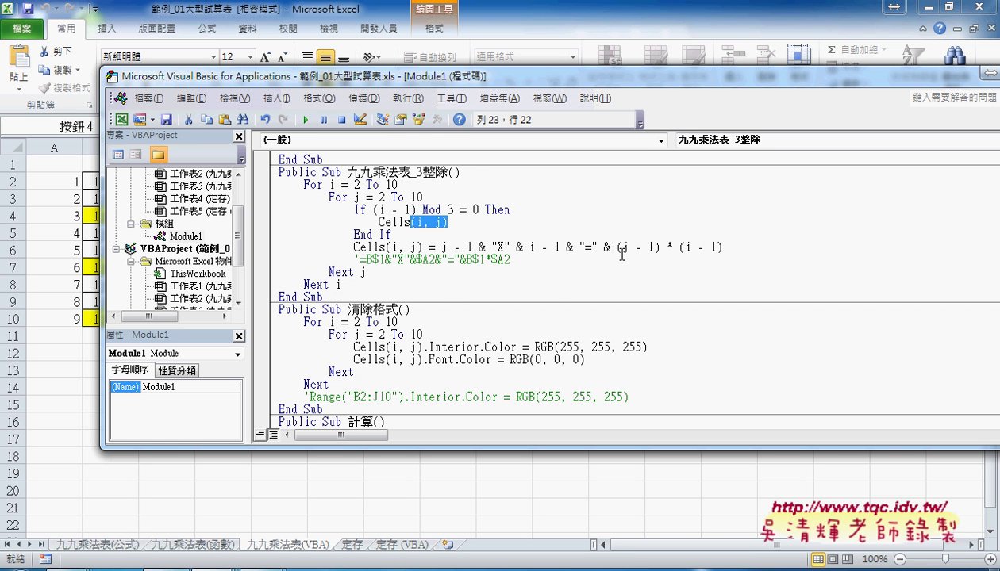
pyautogui.press('Delete')
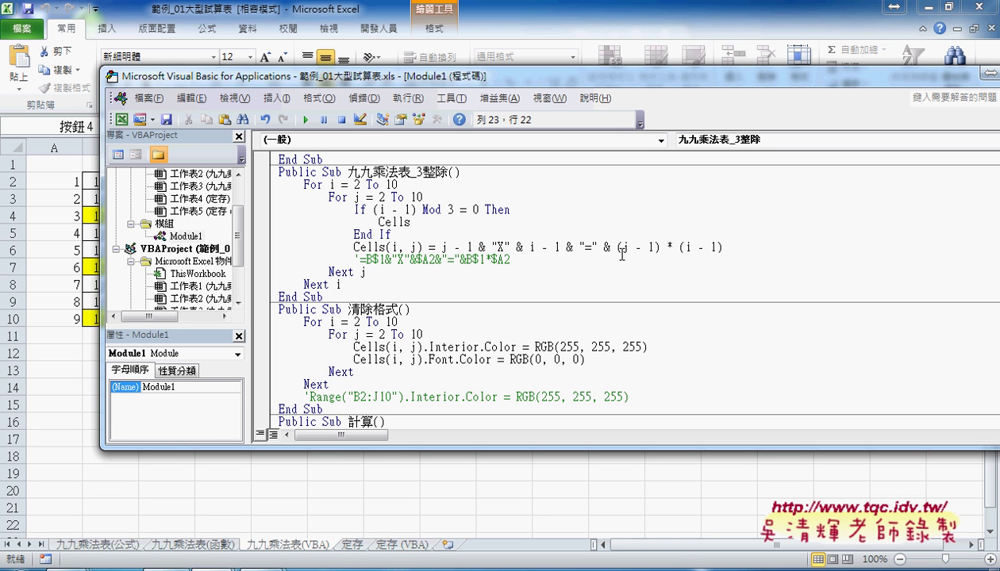
# Extend it to Cells.Interior.Color =rgb(255,255,0) using IntelliSense for Interior and Color.
pyautogui.write('.')
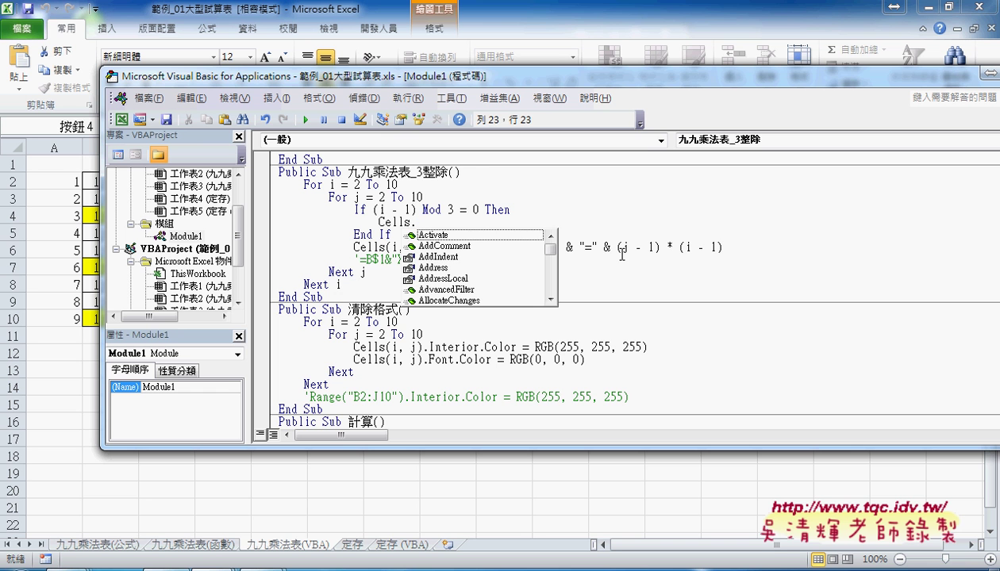
pyautogui.write('in')
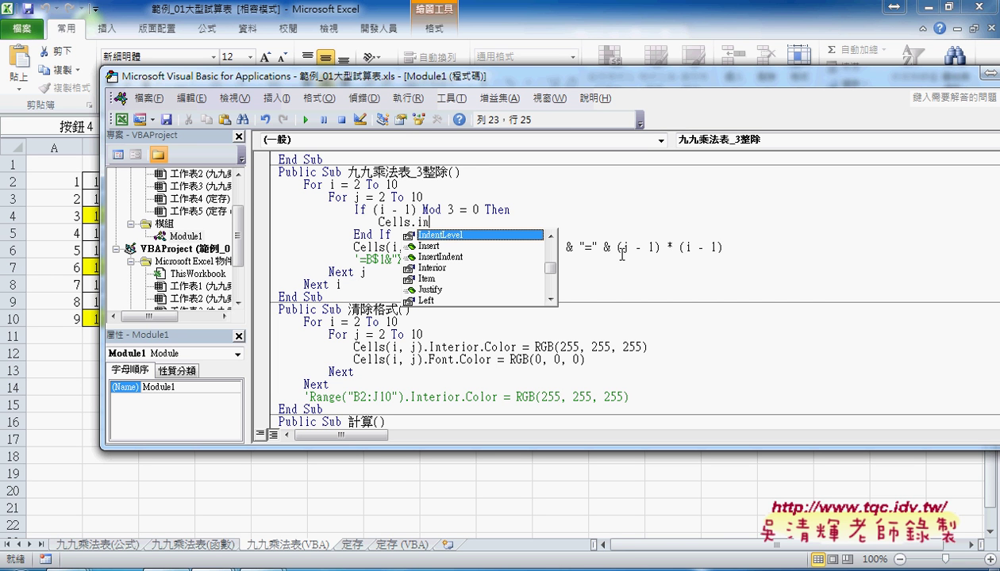
pyautogui.press('Down')
pyautogui.press('Down')
pyautogui.press('Down')
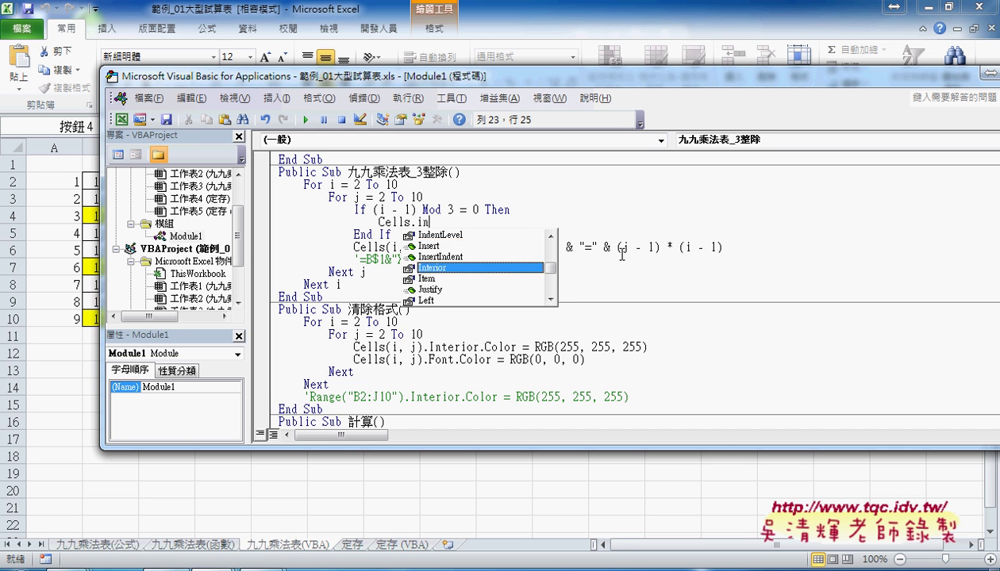
pyautogui.press('BackSpace')
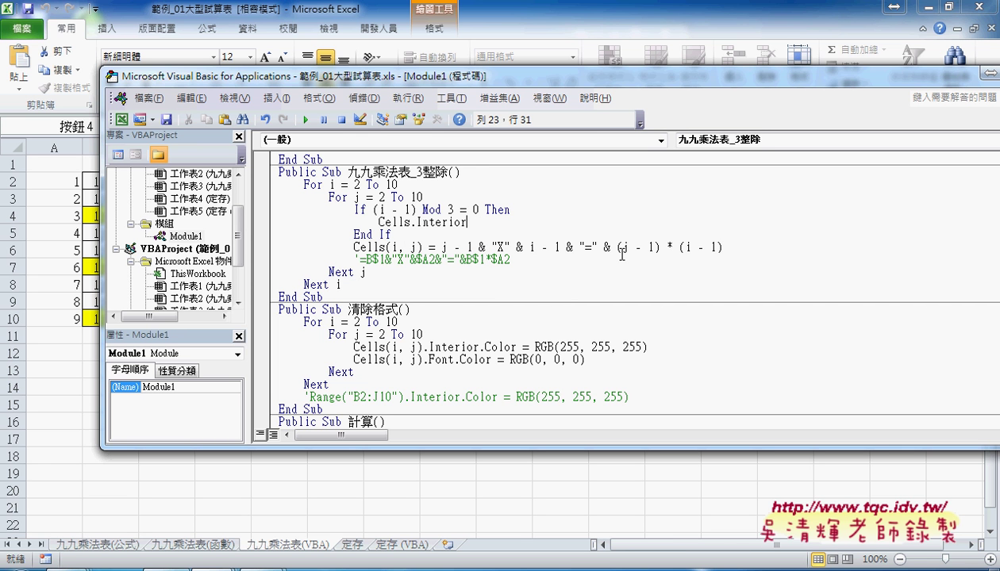
pyautogui.write('.c')
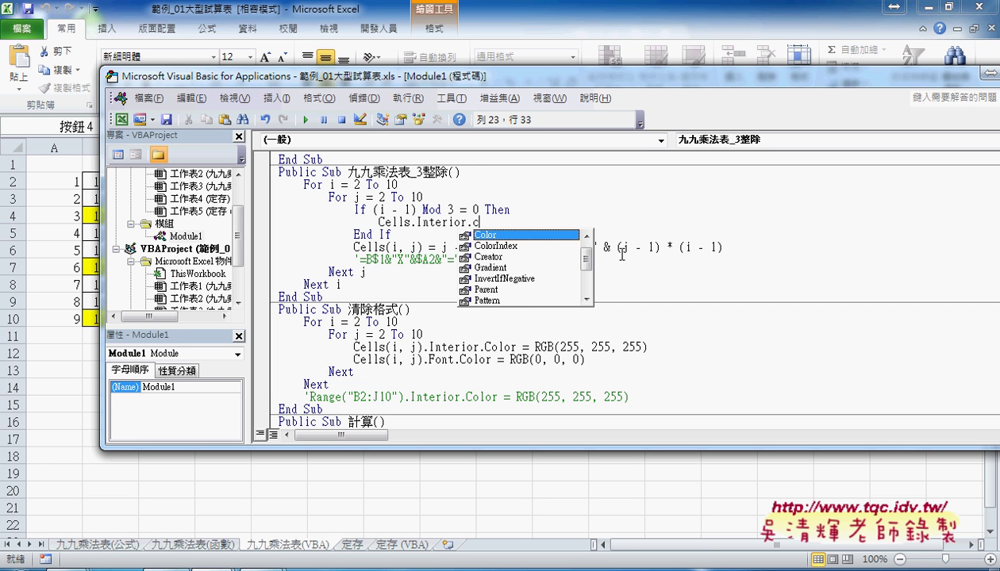
pyautogui.press('space')
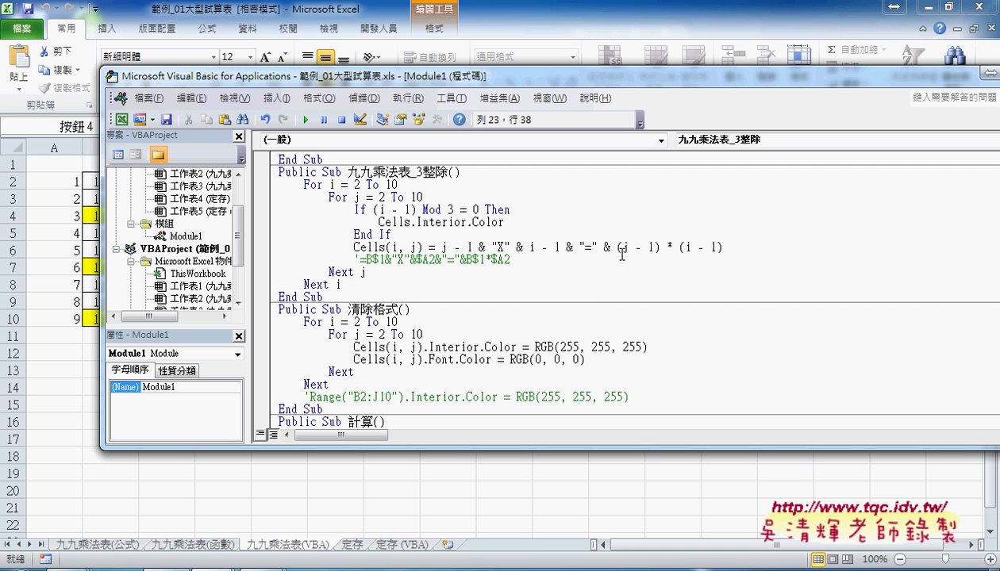
pyautogui.write('=rg')
pyautogui.write('b(')
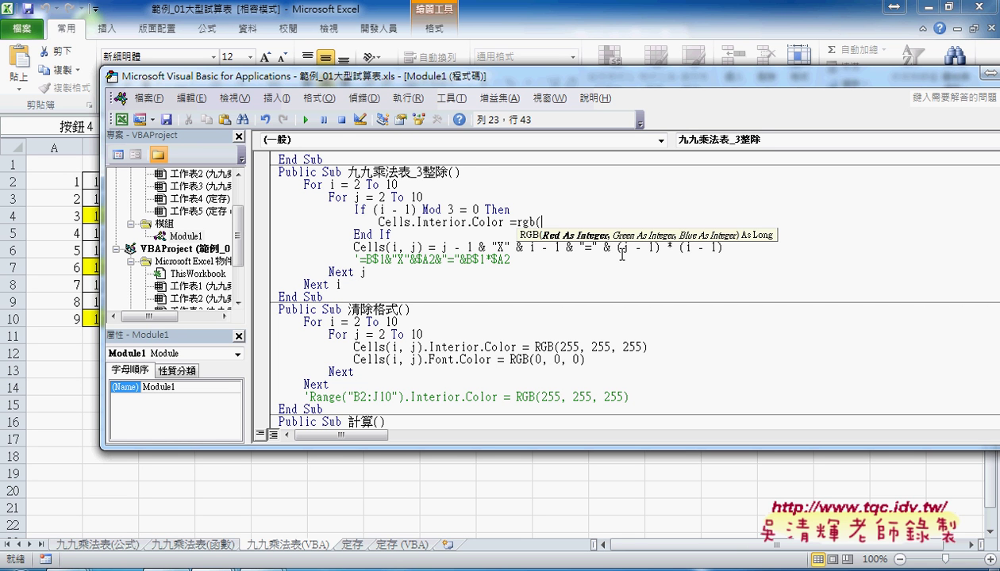
pyautogui.write('255')
pyautogui.write(',255,')
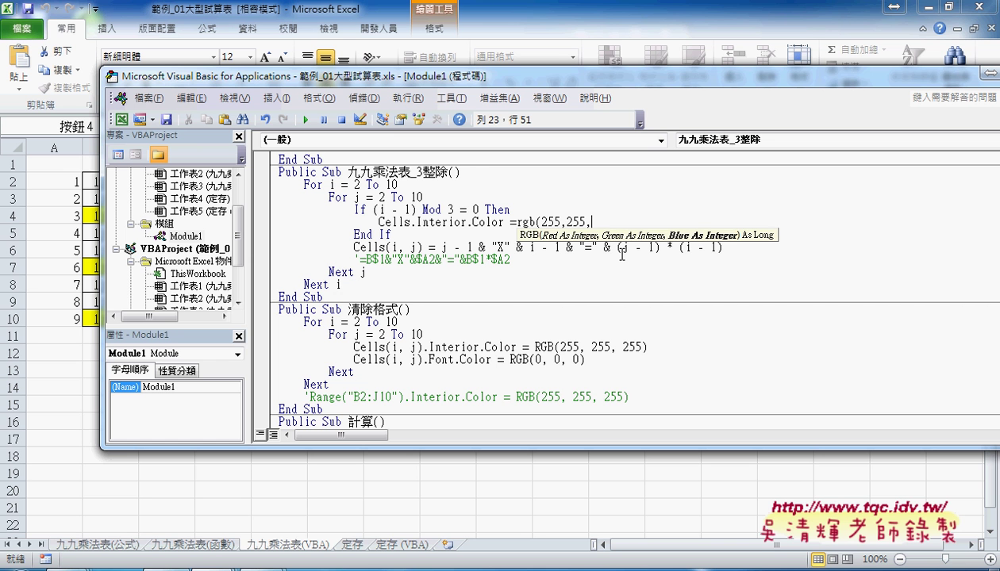
pyautogui.write('0)')
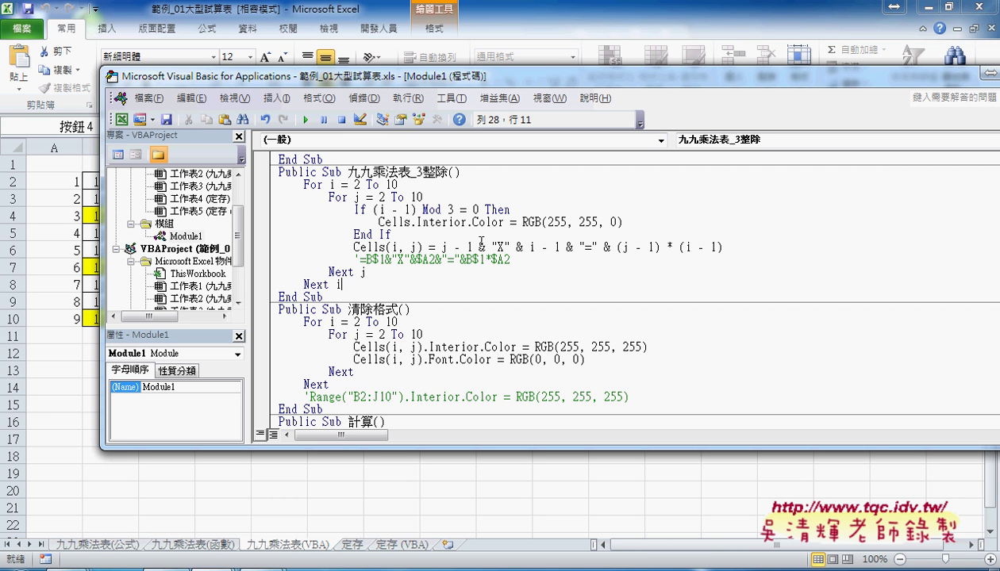
# Copy (i, j) after Cells in the fill line and remove the stray space.
pyautogui.moveTo(429, 248); pyautogui.dragTo(378, 250)
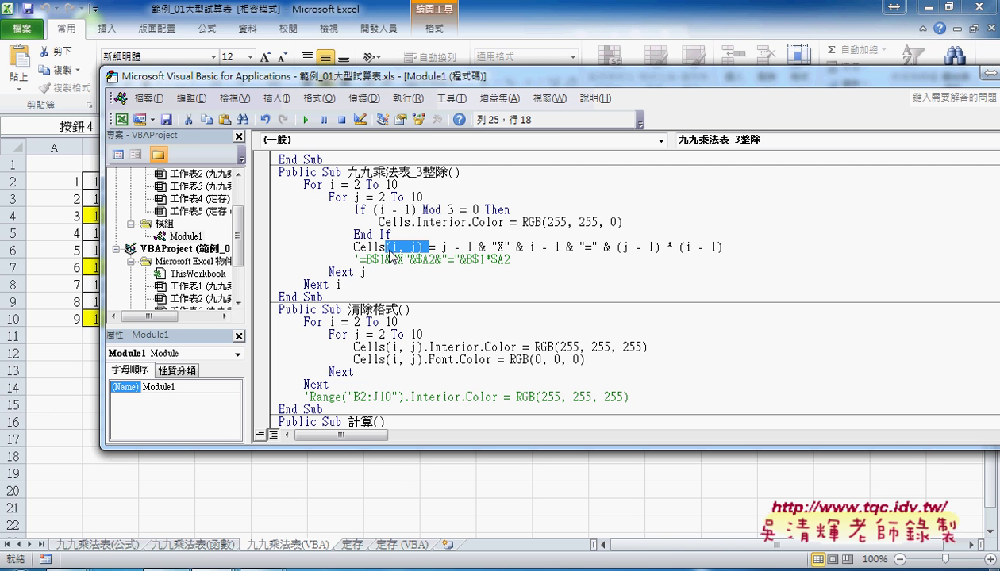
pyautogui.moveTo(409, 228); pyautogui.dragTo(410, 224)
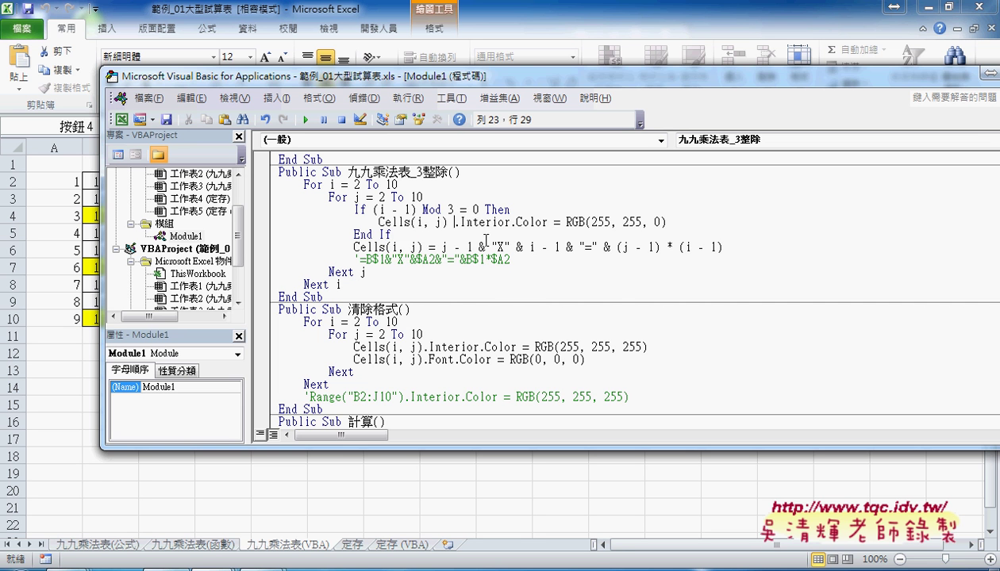
pyautogui.click(480, 352)
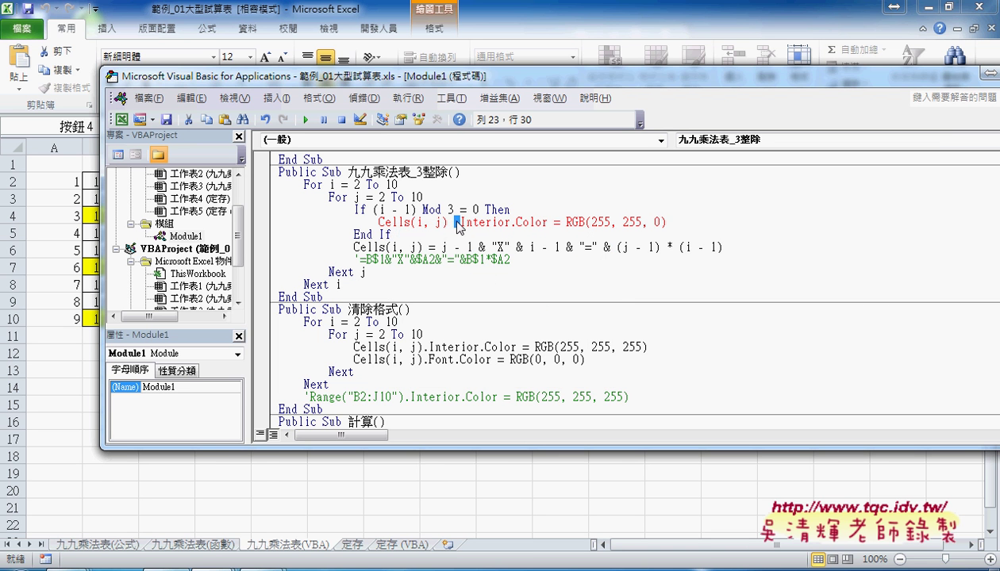
pyautogui.press('Left')
pyautogui.press('BackSpace')
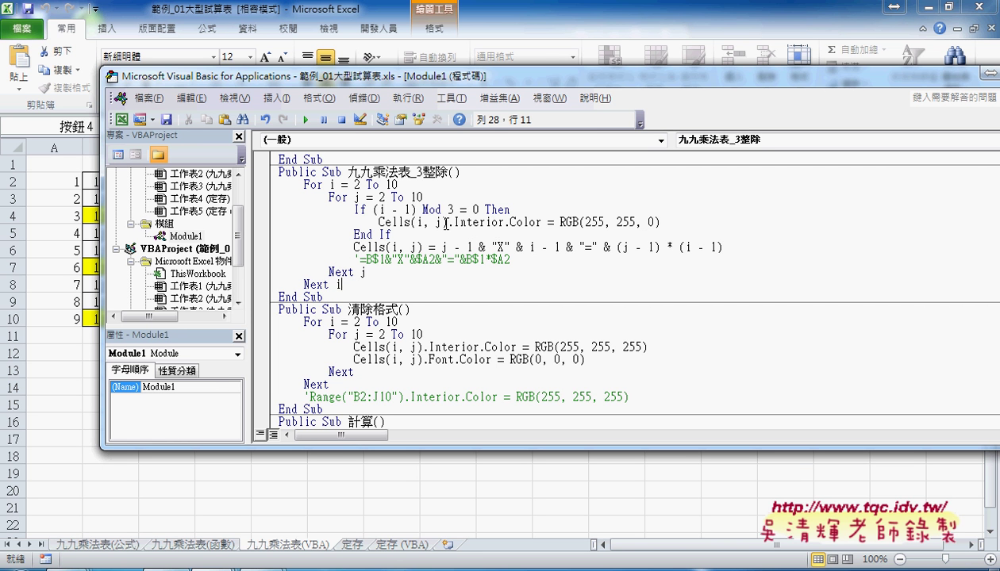
# Review the finished Cells(i, j).Interior.Color = RGB(255, 255, 0) line and move the editor aside.
pyautogui.moveTo(445, 223); pyautogui.dragTo(410, 224)
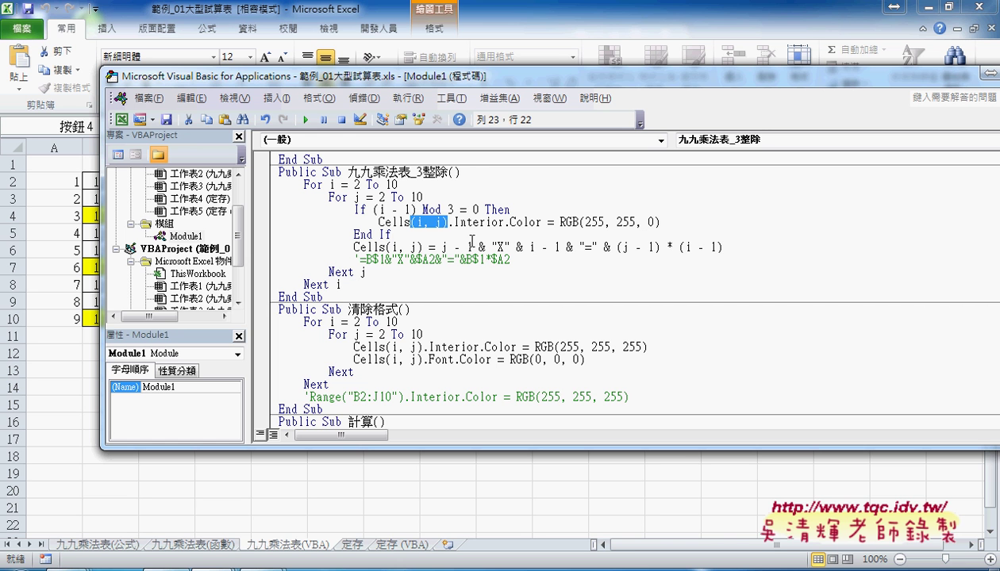
pyautogui.click(503, 272)
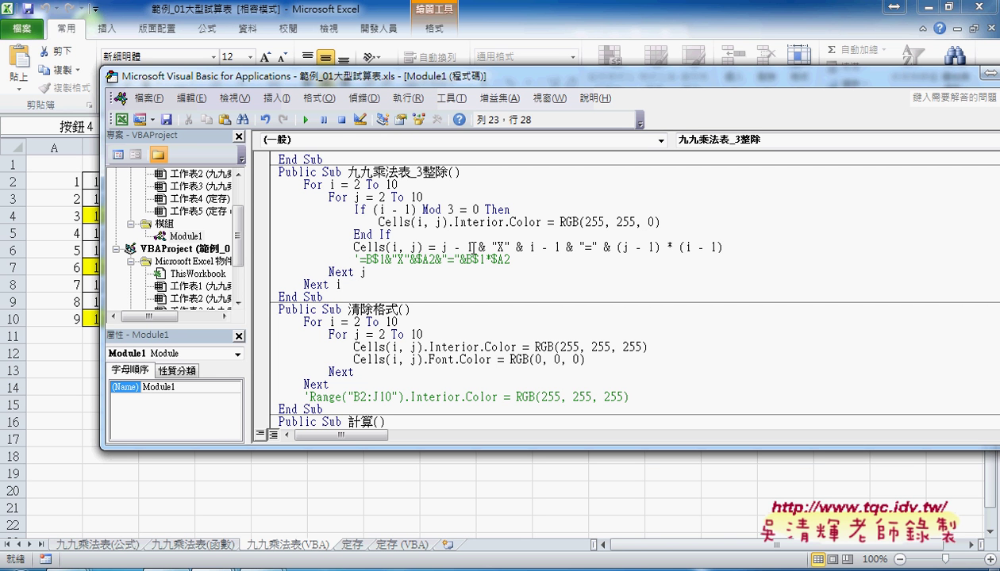
pyautogui.press('Left')
pyautogui.press('Left')
pyautogui.press('Left')
pyautogui.moveTo(379, 222); pyautogui.dragTo(659, 223)
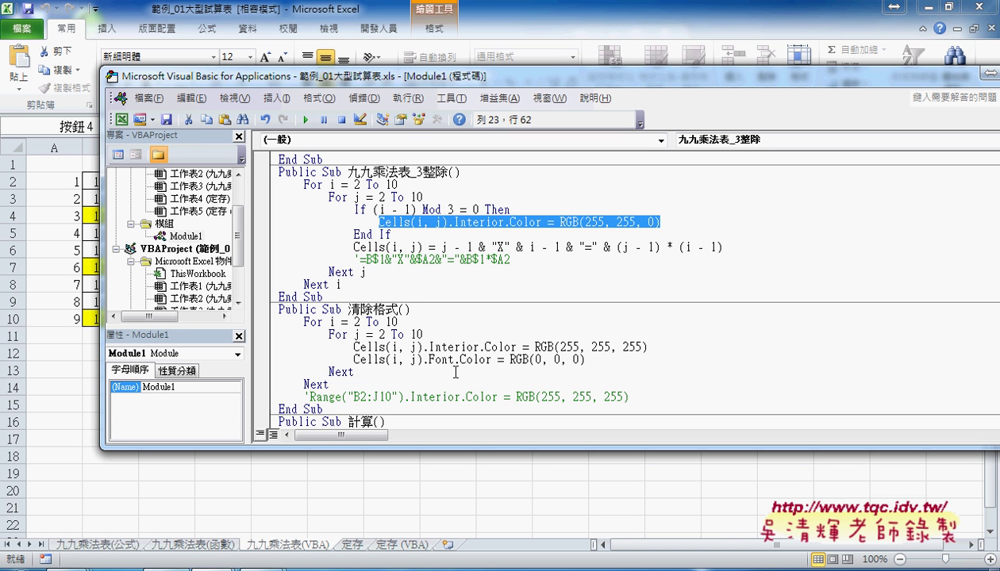
pyautogui.moveTo(552, 82); pyautogui.dragTo(807, 75)
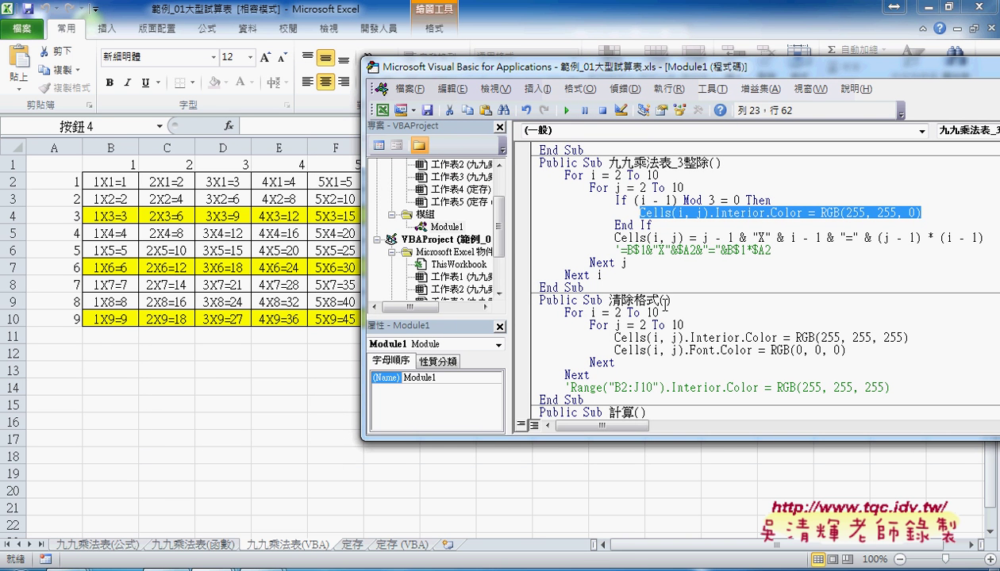
# Review 清除格式's white fill and black font colour lines, placing the caret before Font.Color.
pyautogui.moveTo(665, 302); pyautogui.dragTo(608, 300)
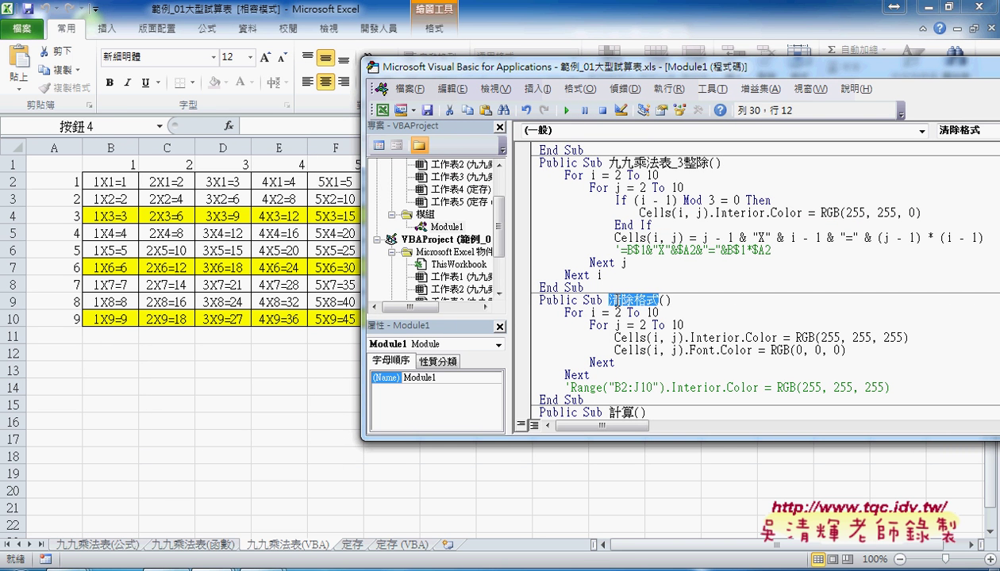
pyautogui.click(729, 339)
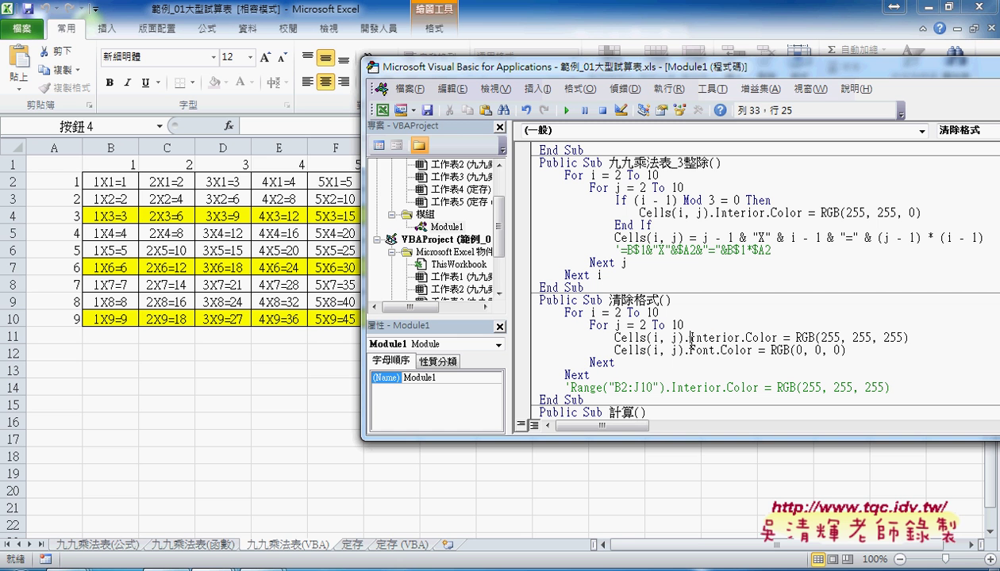
pyautogui.moveTo(689, 338); pyautogui.dragTo(904, 338)
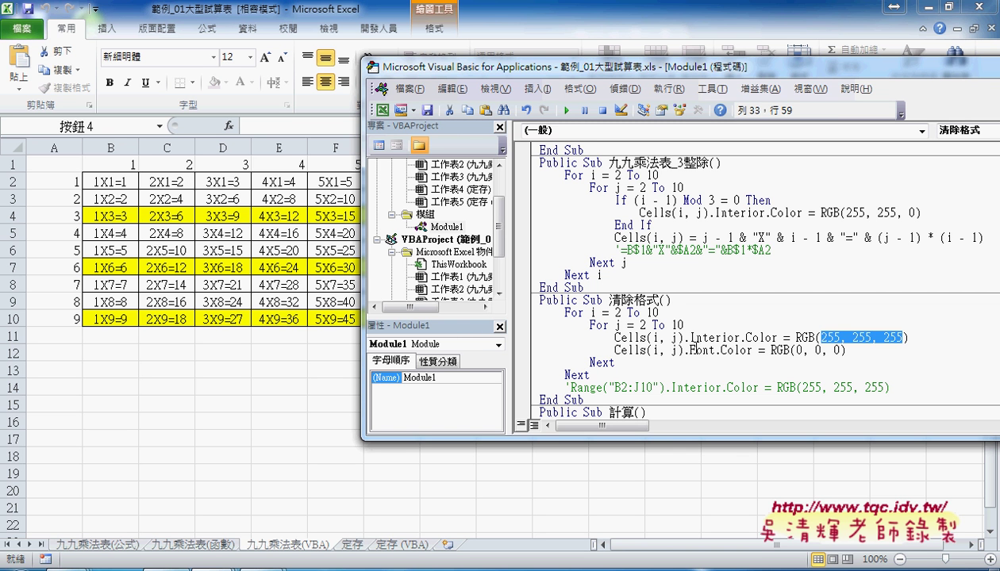
pyautogui.moveTo(690, 350); pyautogui.dragTo(842, 352)
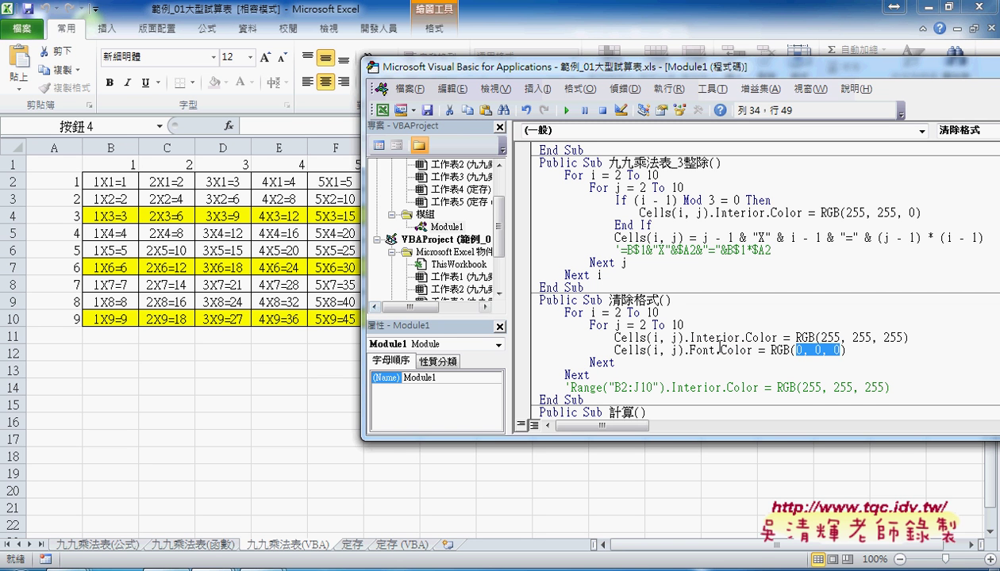
pyautogui.click(614, 350)
# Comment out the Font.Color line and run 清除格式 to clear the yellow fills.
pyautogui.write("'")
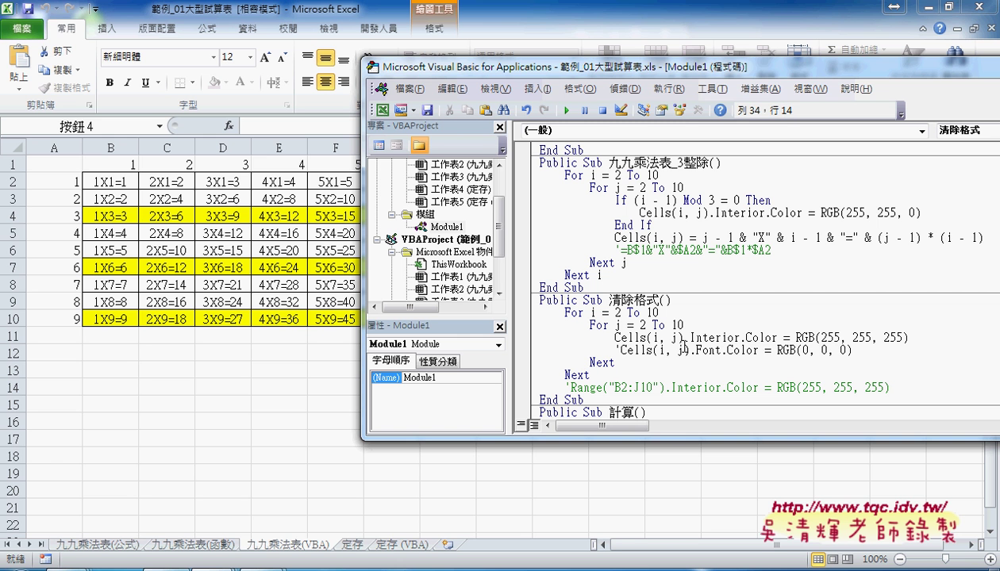
pyautogui.click(701, 386)
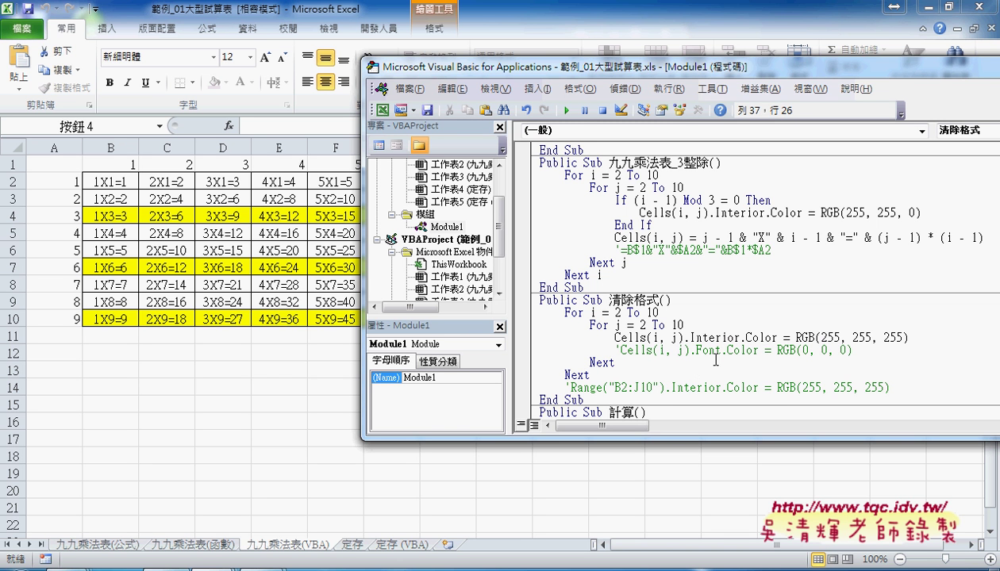
pyautogui.click(717, 337)
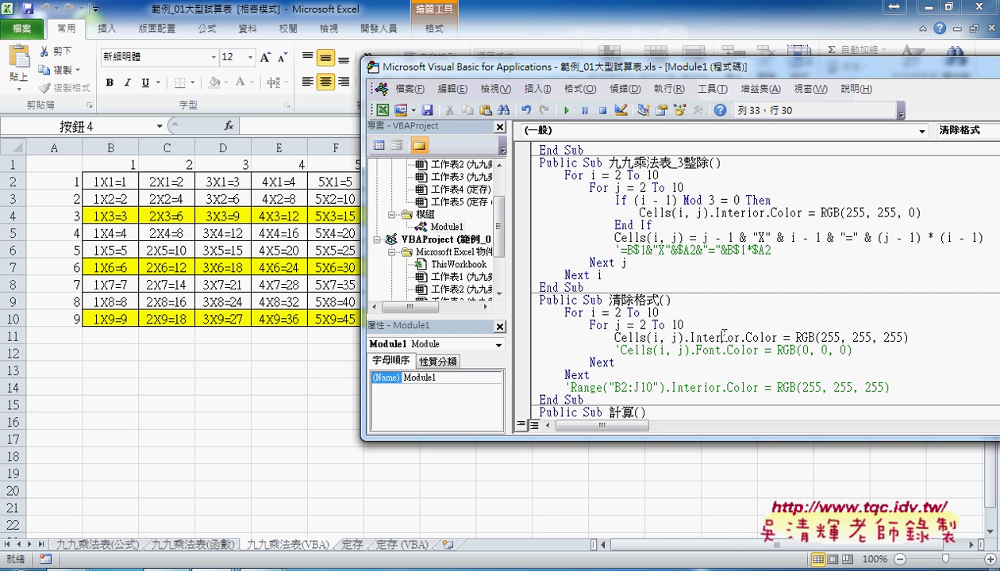
pyautogui.click(568, 111)
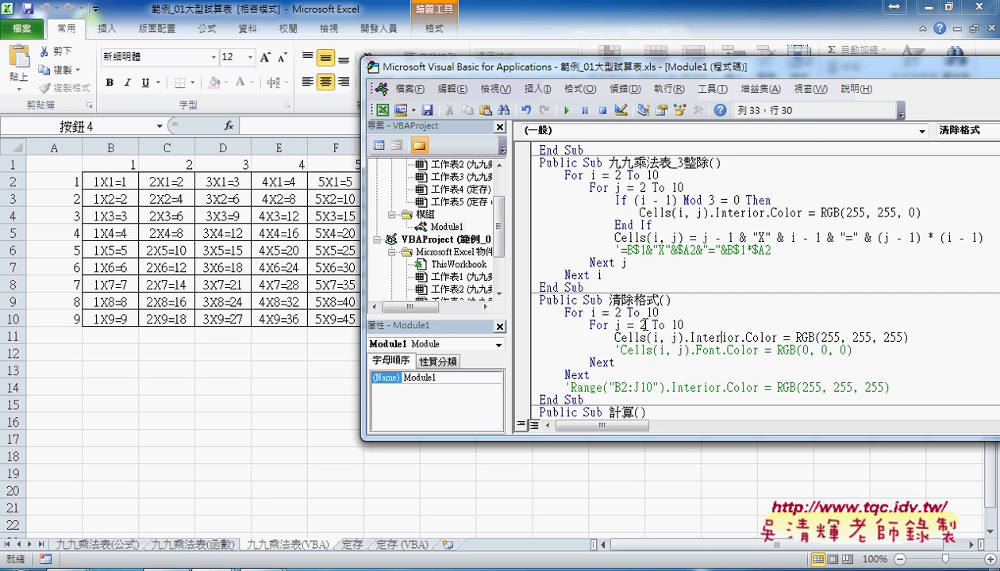
pyautogui.moveTo(855, 350); pyautogui.dragTo(531, 361)
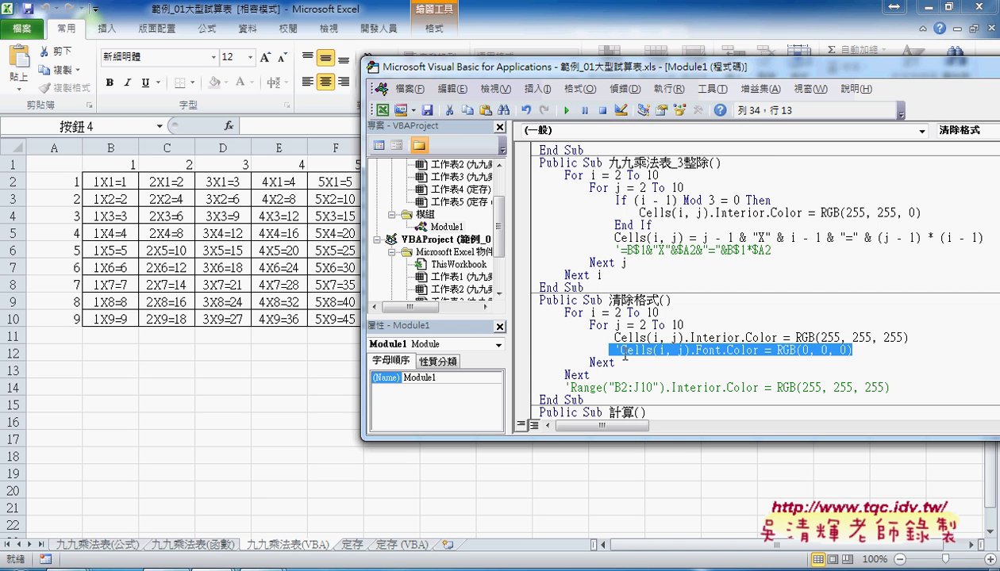
pyautogui.click(521, 350)
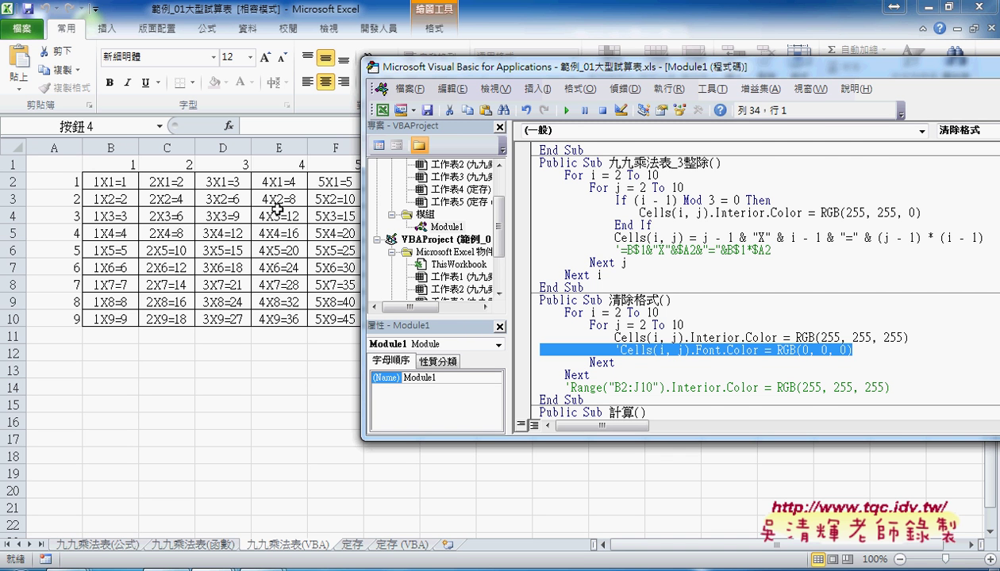
# Run 九九乘法表_3整除 to highlight every third row, then 清除格式 to clear it.
pyautogui.click(674, 250)
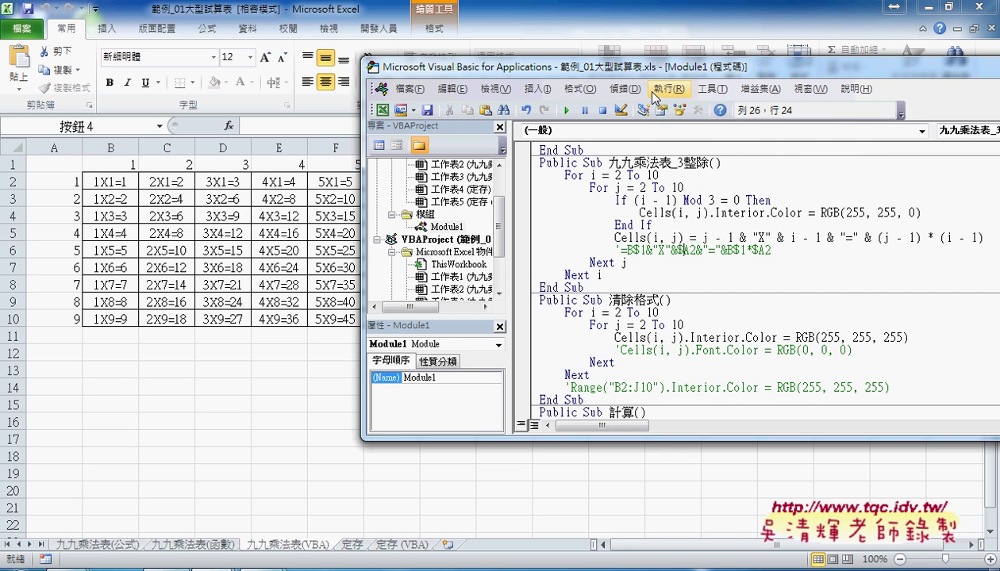
pyautogui.moveTo(651, 68); pyautogui.dragTo(831, 51)
pyautogui.click(799, 131)
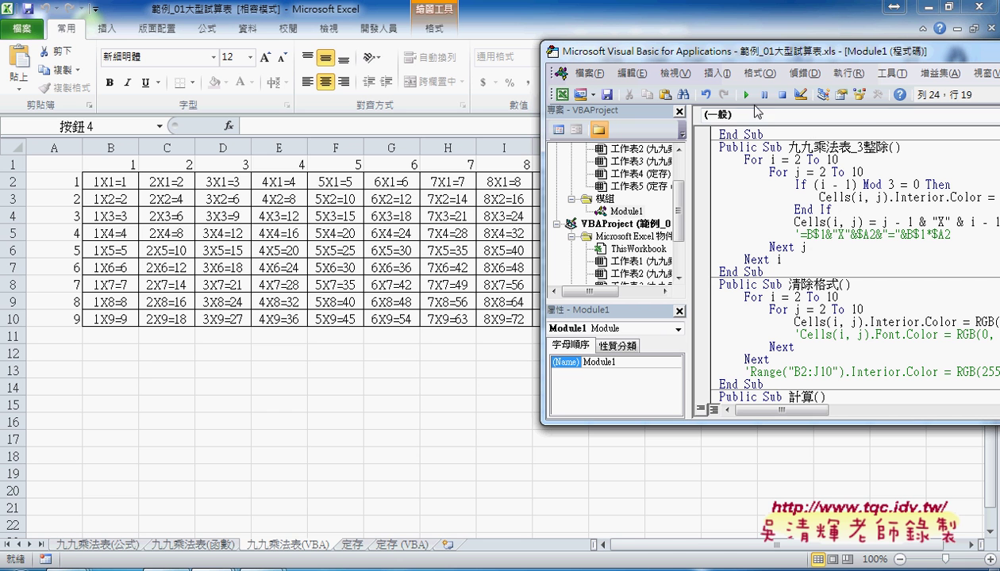
pyautogui.click(745, 93)
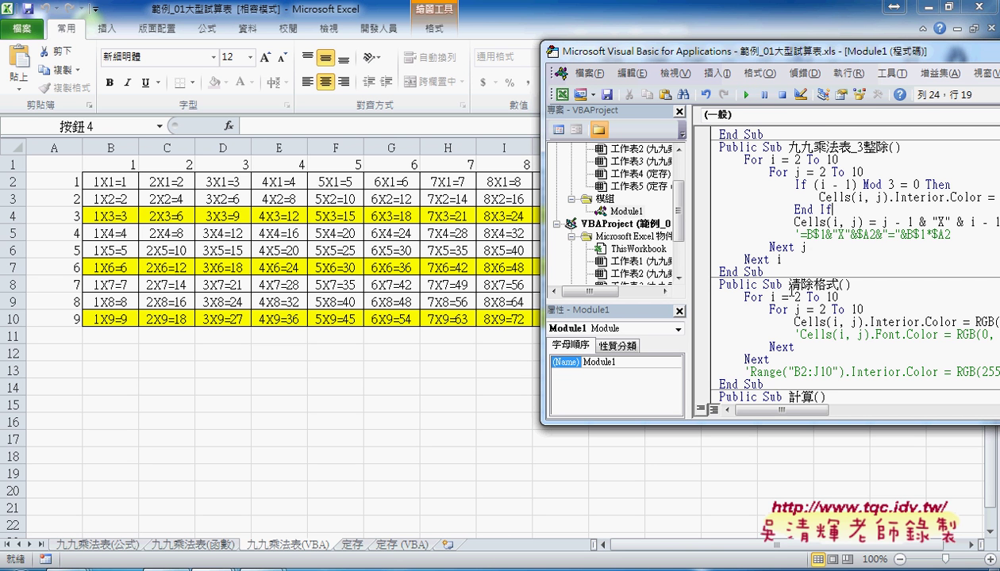
pyautogui.click(797, 322)
pyautogui.click(748, 95)
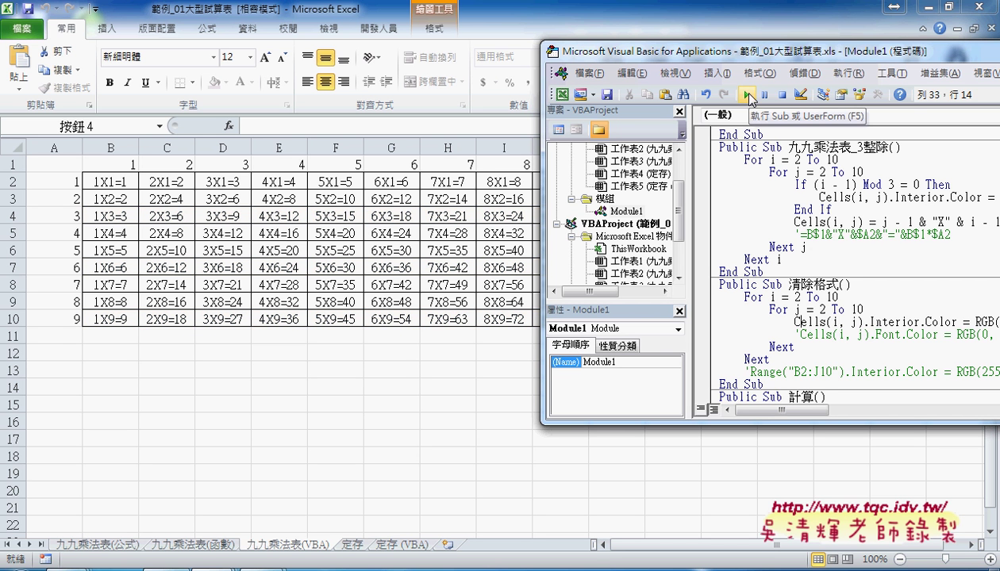
# Make the editor taller to show more code, then return to the worksheet.
pyautogui.moveTo(839, 284); pyautogui.dragTo(788, 284)
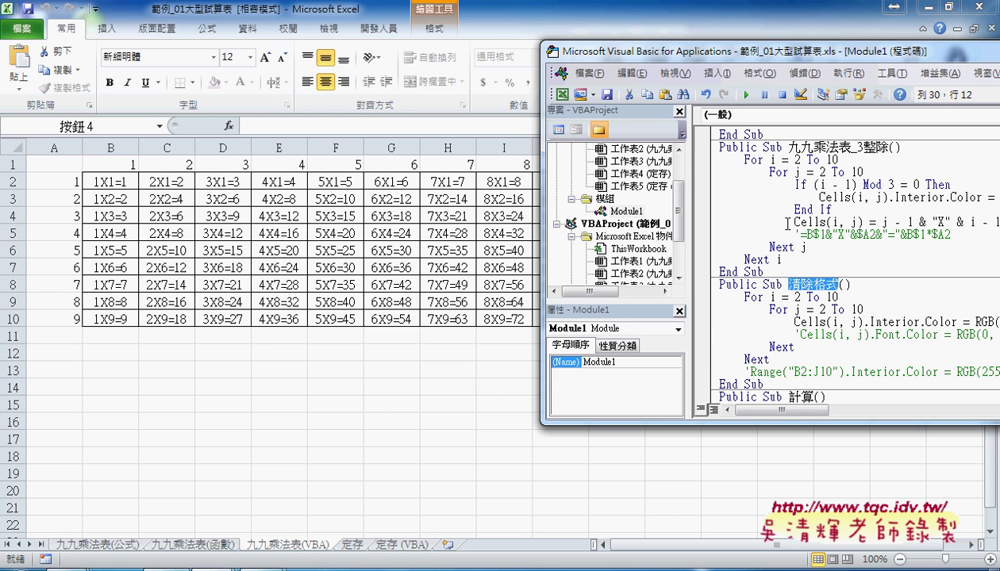
pyautogui.moveTo(730, 51); pyautogui.dragTo(392, 52)
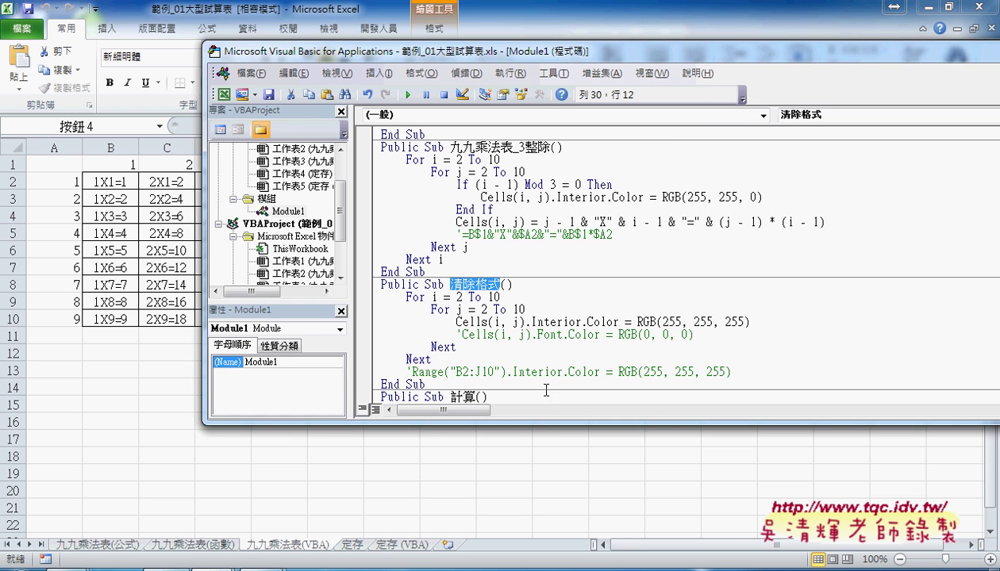
pyautogui.moveTo(565, 426); pyautogui.dragTo(574, 537)
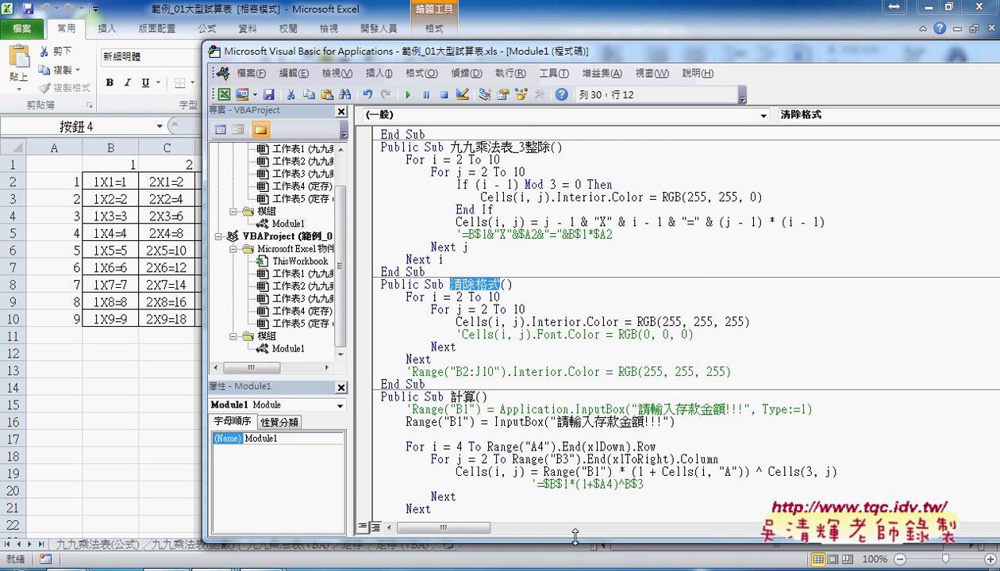
pyautogui.scroll(6, 554, 438)
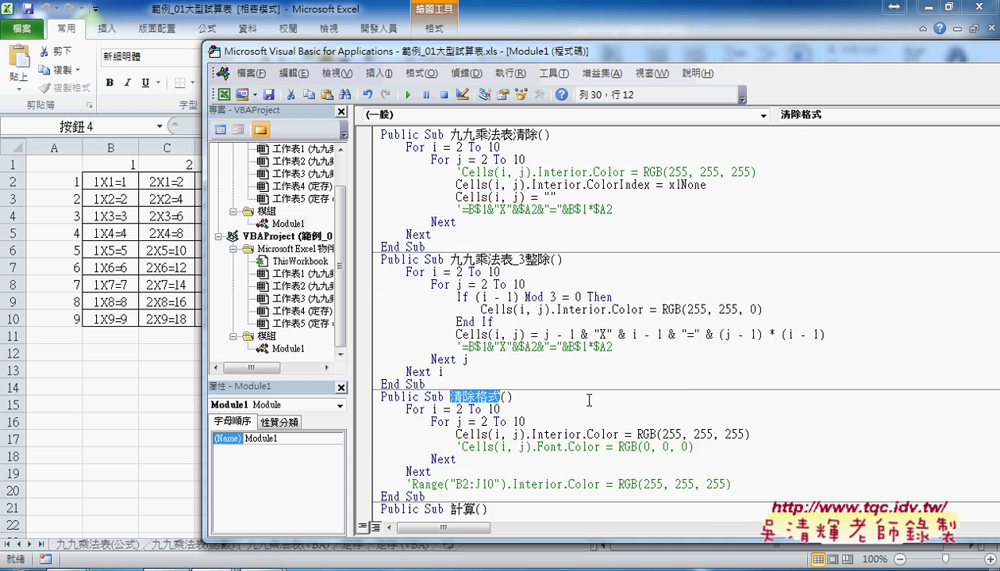
pyautogui.scroll(-1, 589, 400)
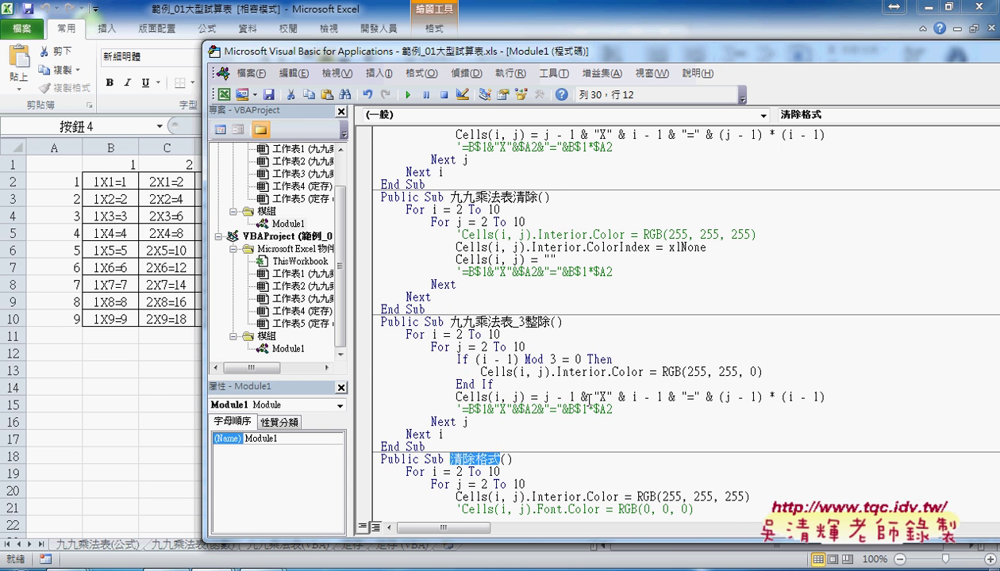
pyautogui.click(110, 413)
# Open the 九九乘法表_對角線 macro via Assign Macro and run it to highlight the diagonals.
pyautogui.rightClick(714, 316)
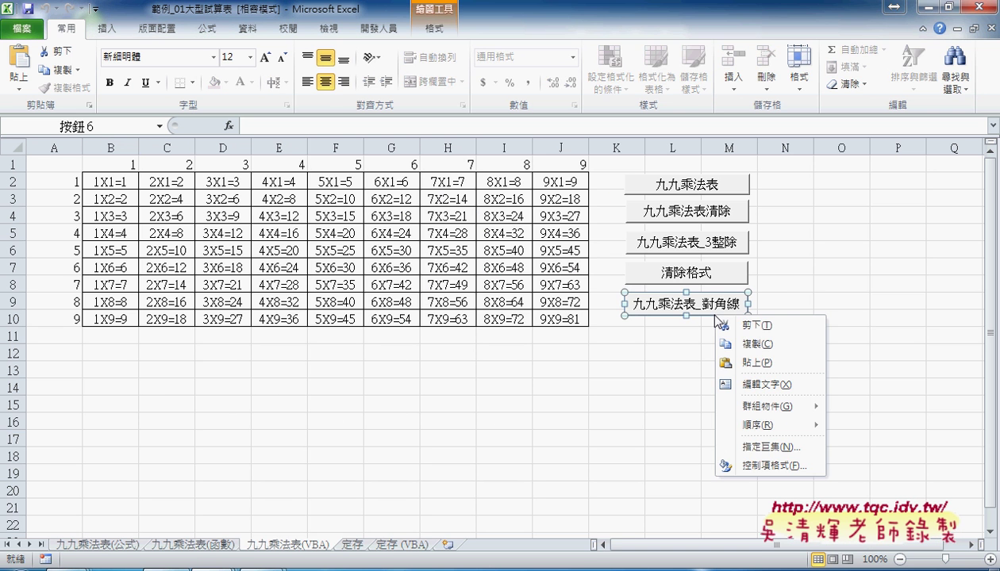
pyautogui.click(760, 448)
pyautogui.click(941, 90)
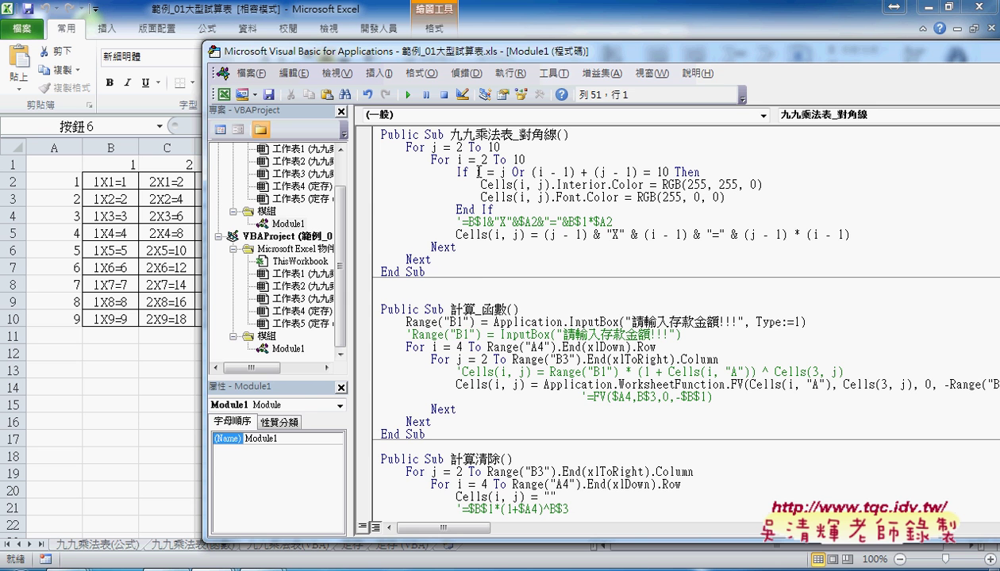
pyautogui.moveTo(509, 52); pyautogui.dragTo(626, 50)
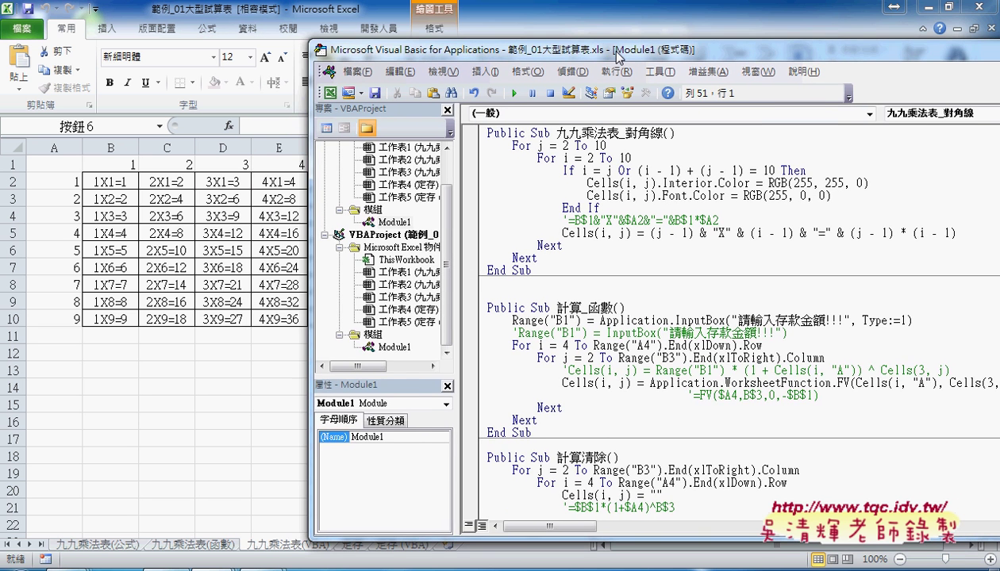
pyautogui.click(566, 206)
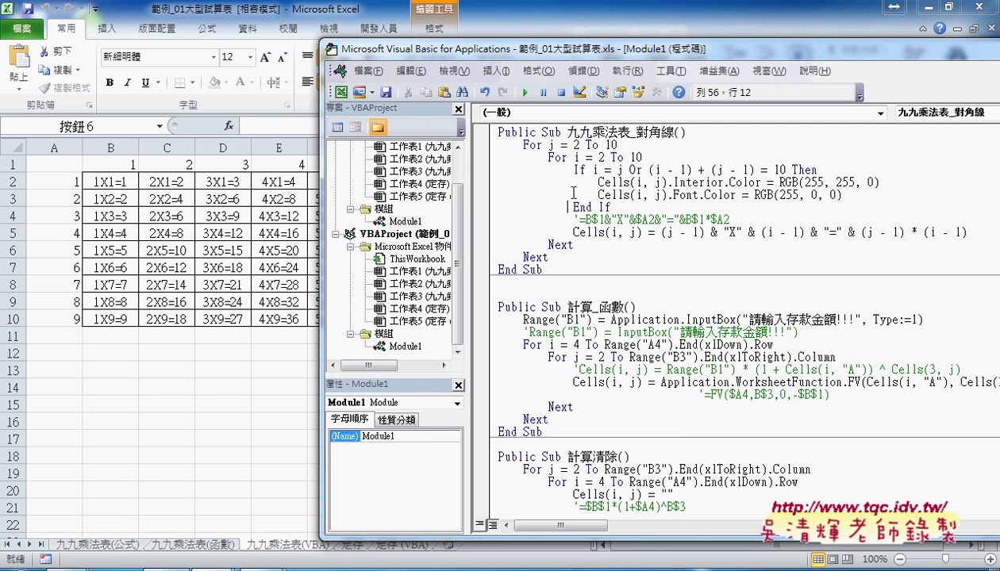
pyautogui.click(525, 92)
pyautogui.moveTo(530, 51); pyautogui.dragTo(603, 46)
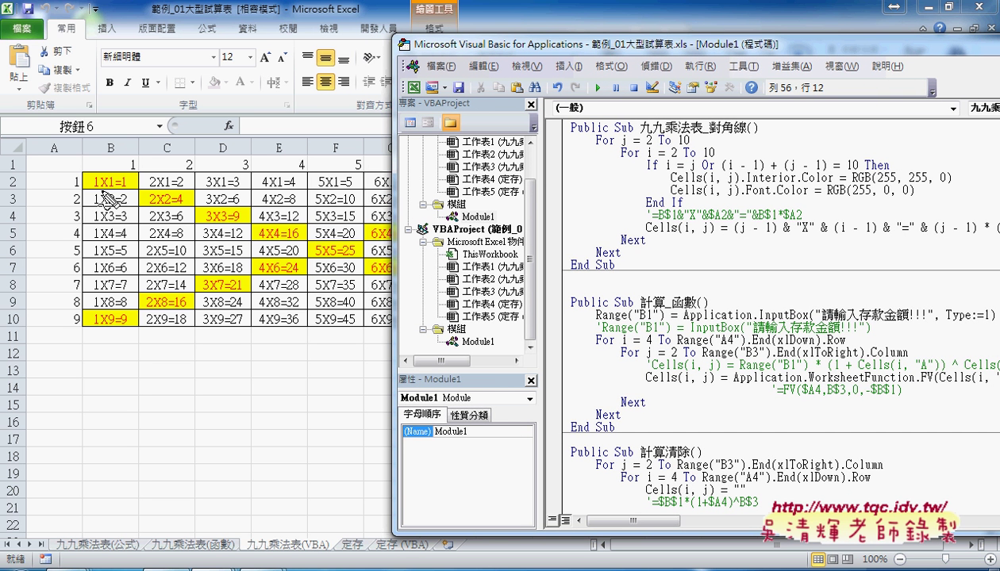
# Explain the i = j Or condition, annotating diagonal cells 1X1= and 5X5=25.
pyautogui.moveTo(93, 190); pyautogui.dragTo(126, 190)
pyautogui.press('Escape')
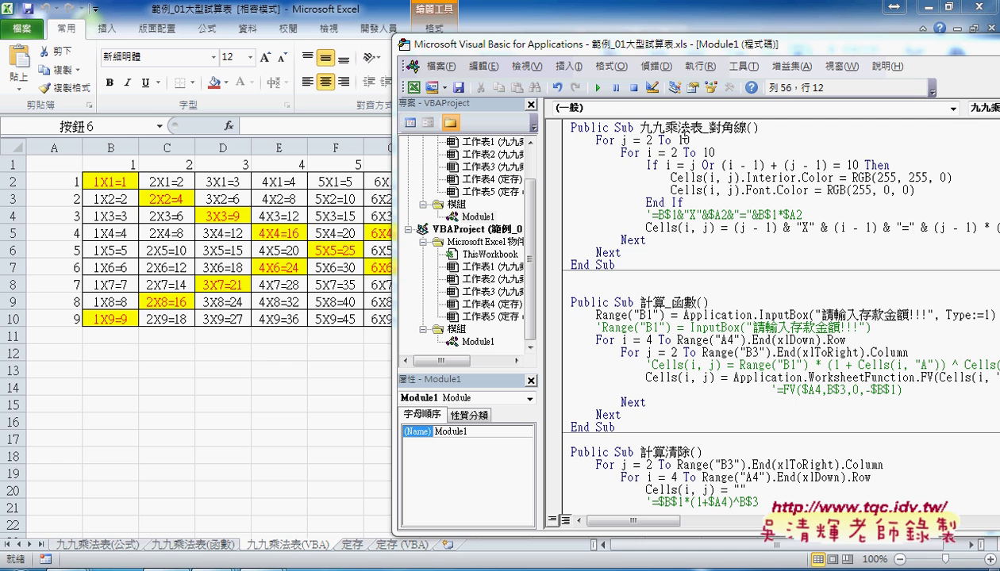
pyautogui.moveTo(701, 127); pyautogui.dragTo(746, 126)
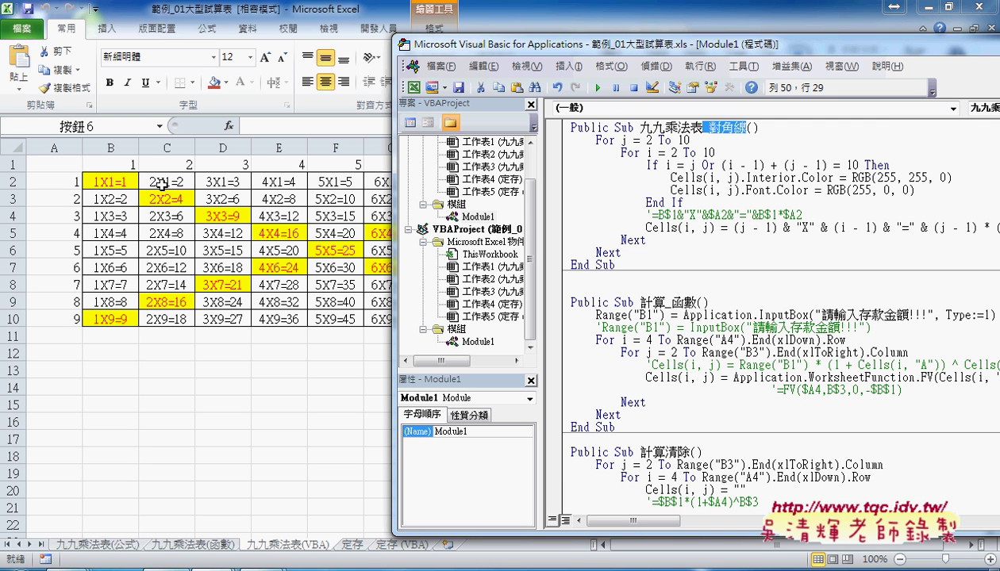
pyautogui.moveTo(671, 45); pyautogui.dragTo(534, 42)
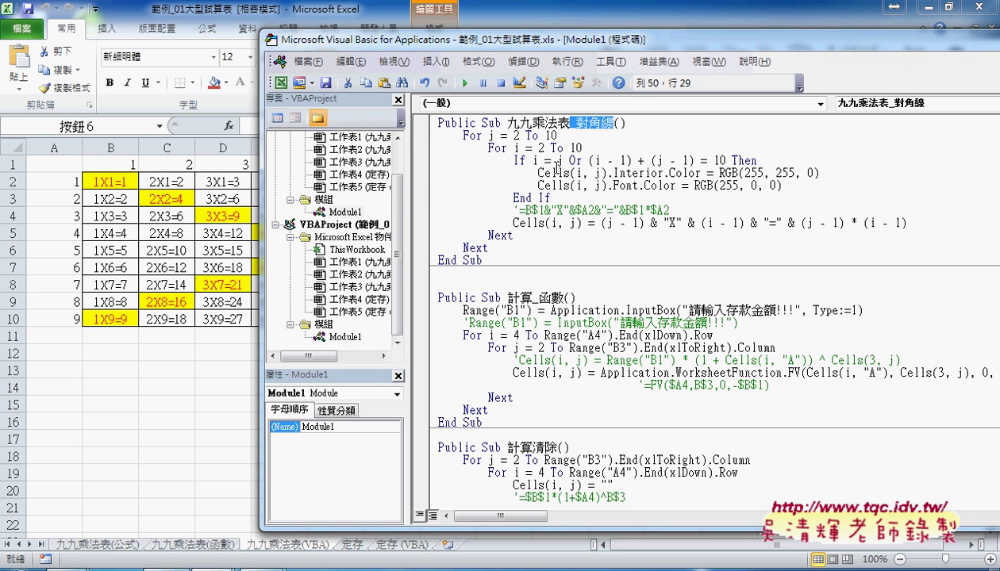
pyautogui.moveTo(533, 160); pyautogui.dragTo(564, 161)
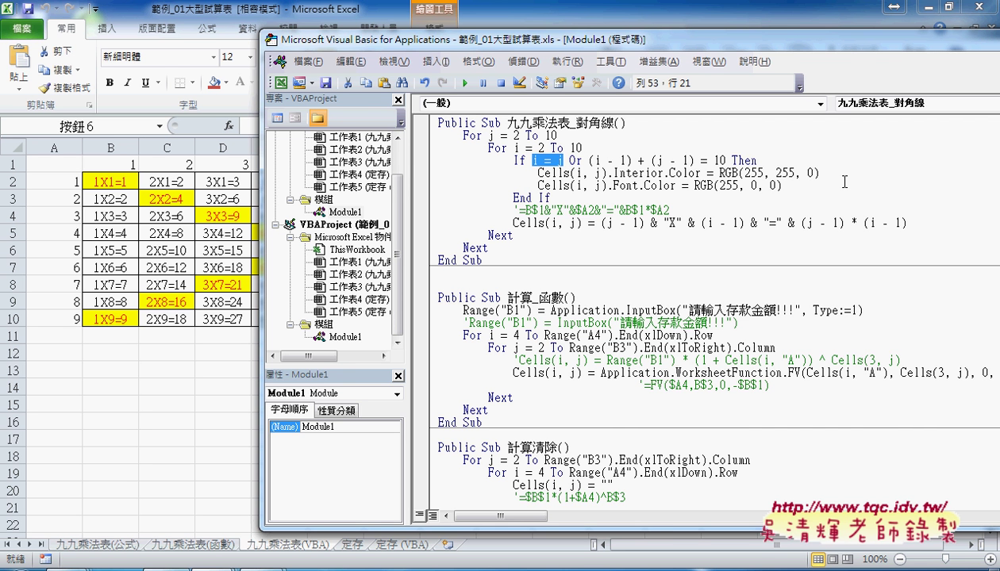
pyautogui.doubleClick(575, 160)
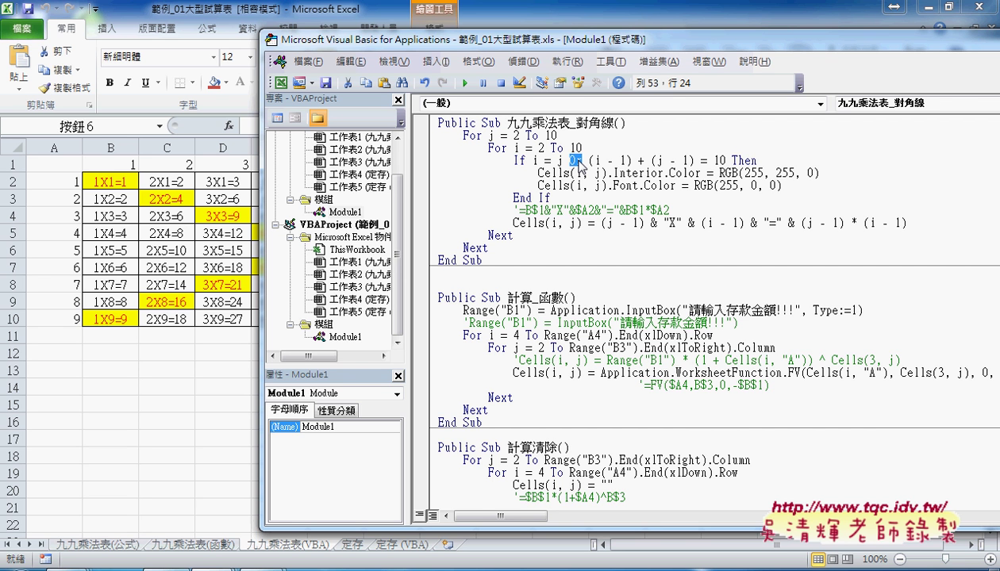
pyautogui.moveTo(614, 41); pyautogui.dragTo(733, 39)
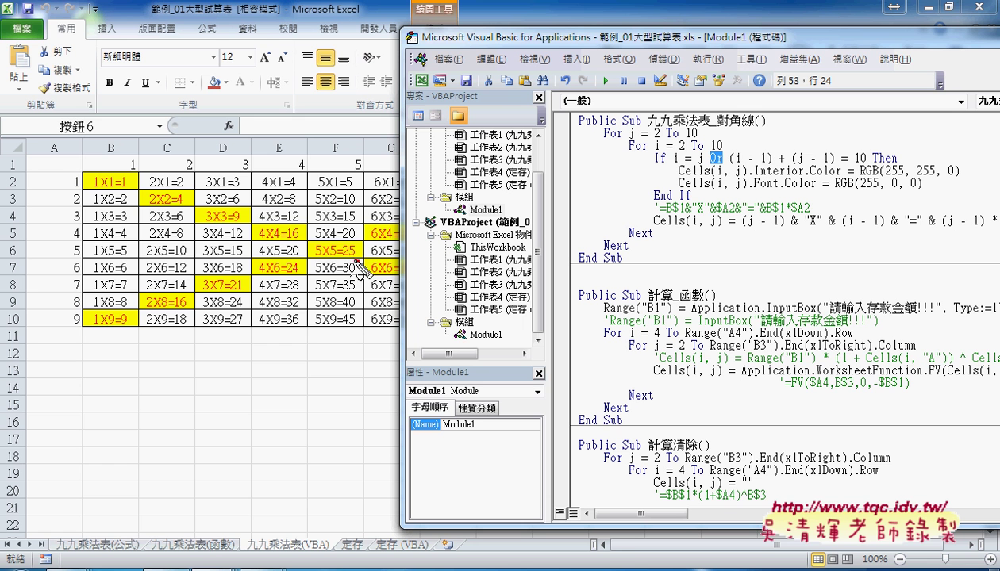
pyautogui.moveTo(364, 262); pyautogui.dragTo(379, 278)
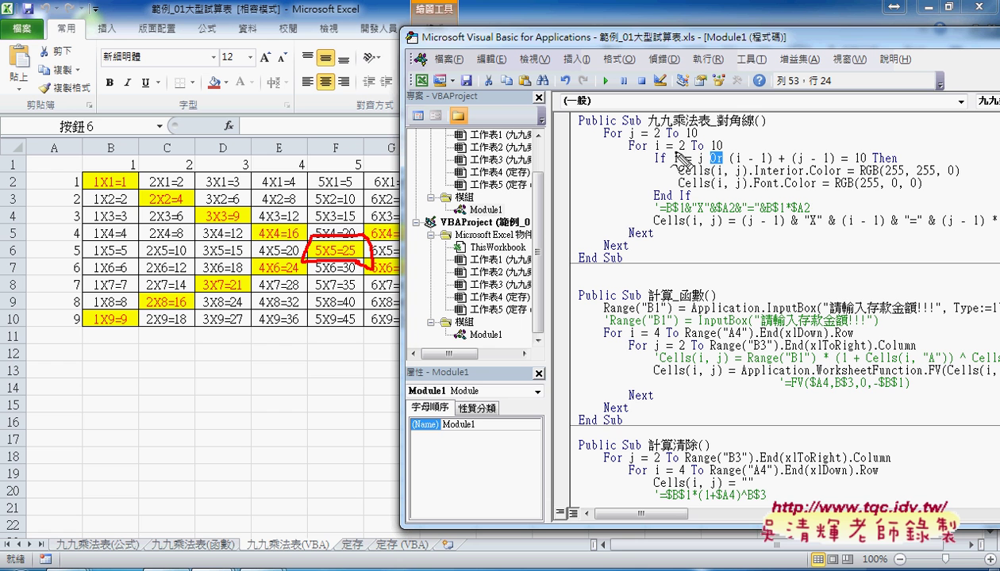
pyautogui.moveTo(706, 167); pyautogui.dragTo(719, 170)
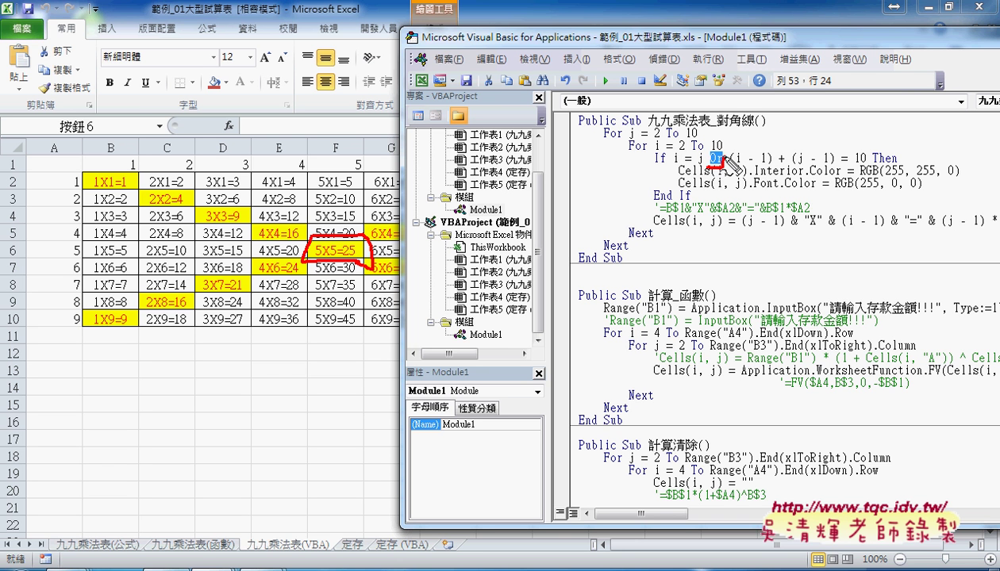
pyautogui.press('Escape')
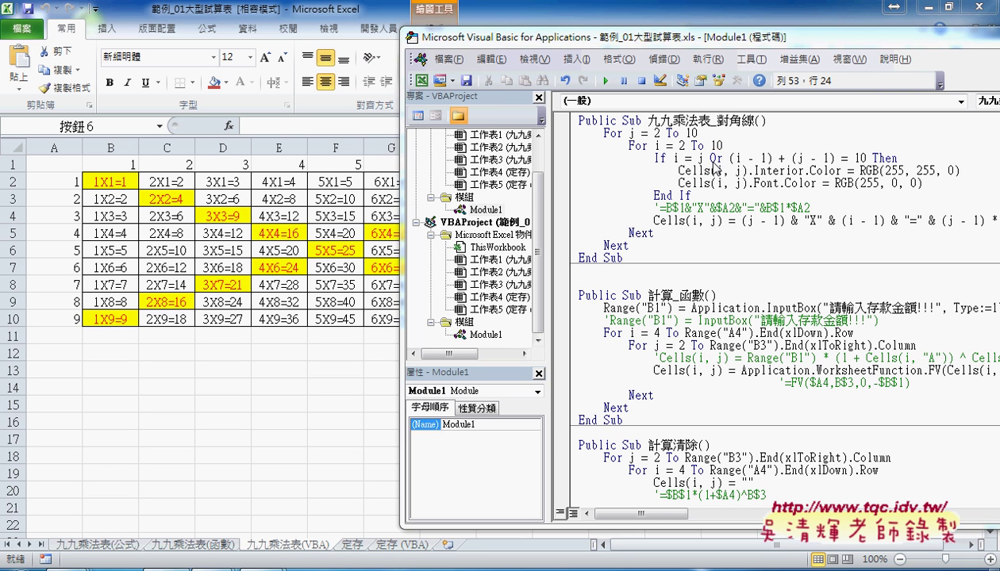
# Walk through the If block's yellow Interior.Color and red Font.Color lines and the label line.
pyautogui.click(835, 181)
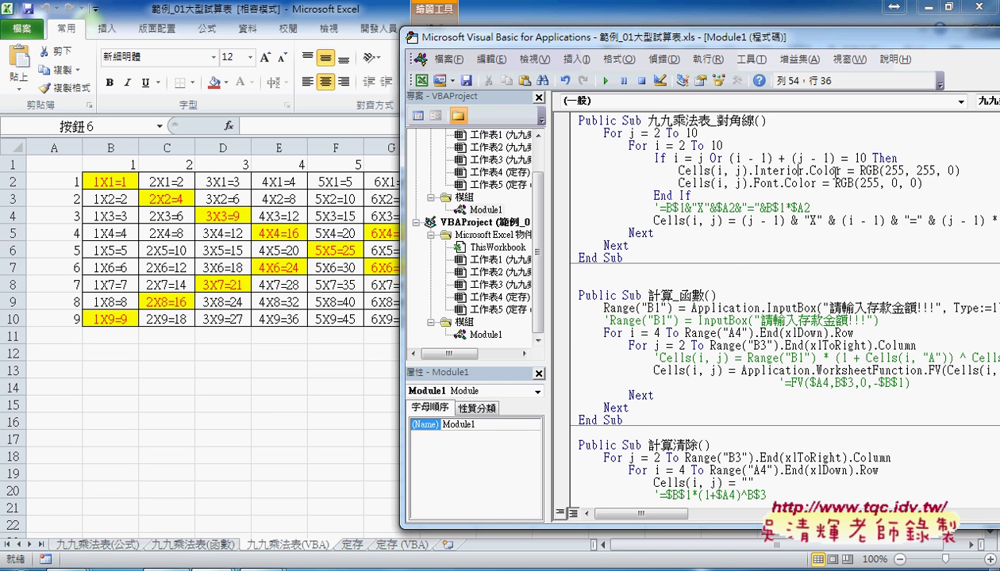
pyautogui.moveTo(753, 170); pyautogui.dragTo(962, 170)
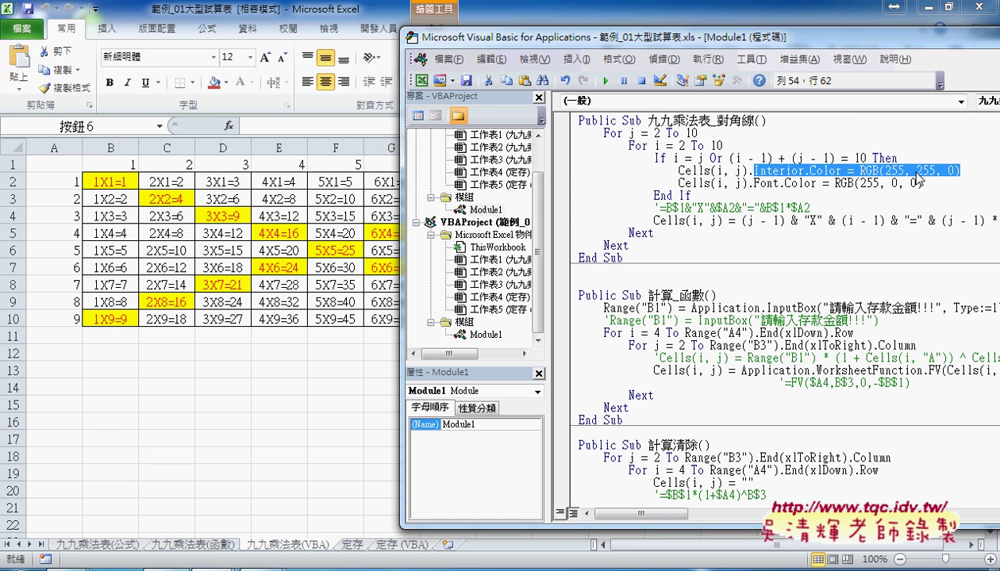
pyautogui.moveTo(753, 183); pyautogui.dragTo(922, 184)
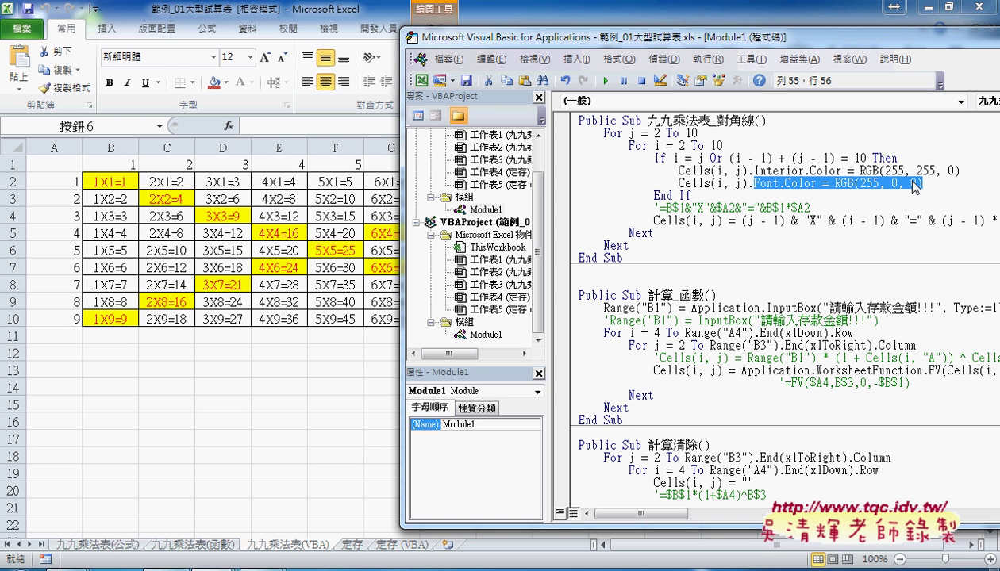
pyautogui.moveTo(857, 189)
pyautogui.mouseDown()
pyautogui.moveTo(665, 183)
pyautogui.moveTo(556, 158)
pyautogui.mouseUp()
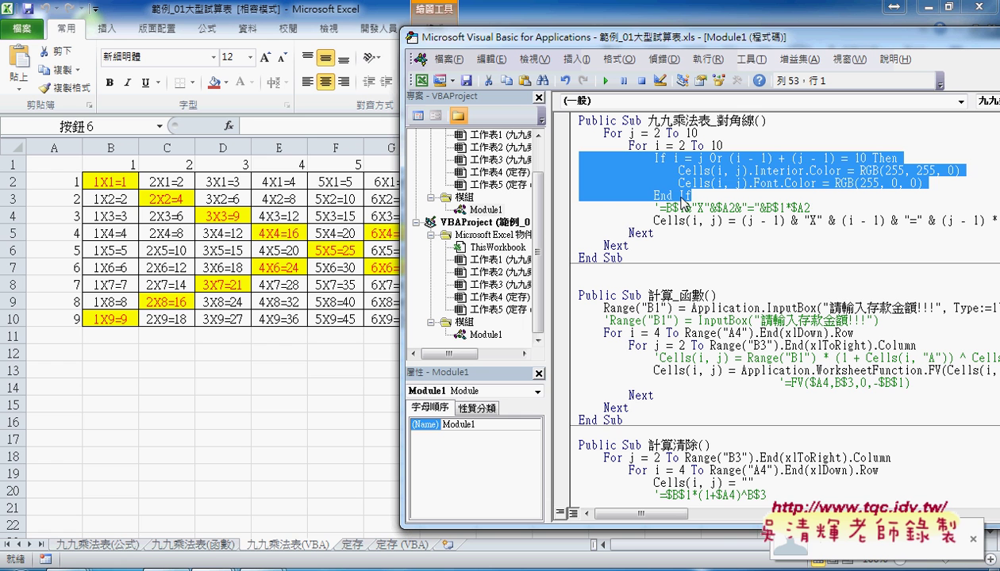
pyautogui.click(667, 217)
pyautogui.click(747, 219)
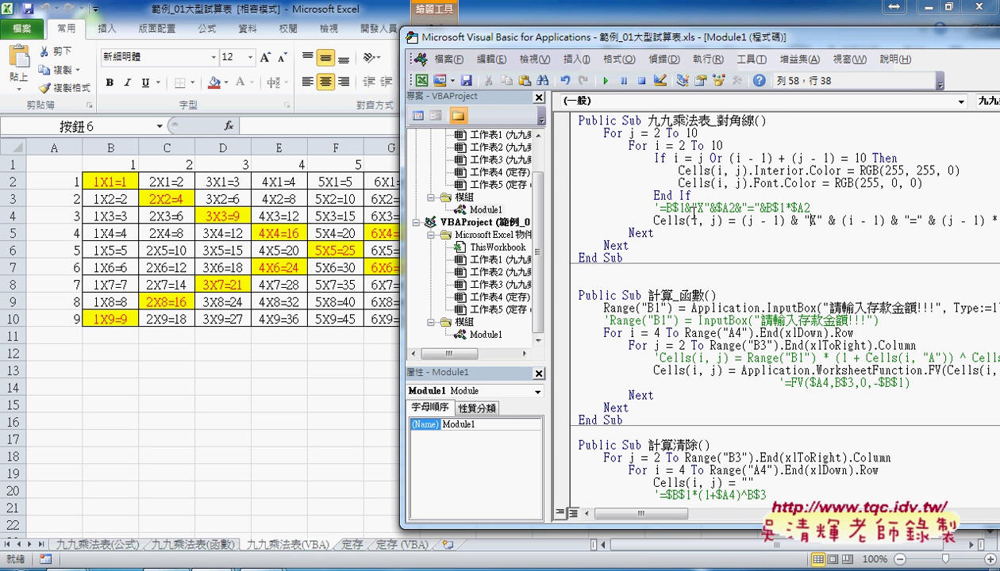
pyautogui.click(942, 182)
pyautogui.moveTo(943, 182); pyautogui.dragTo(559, 168)
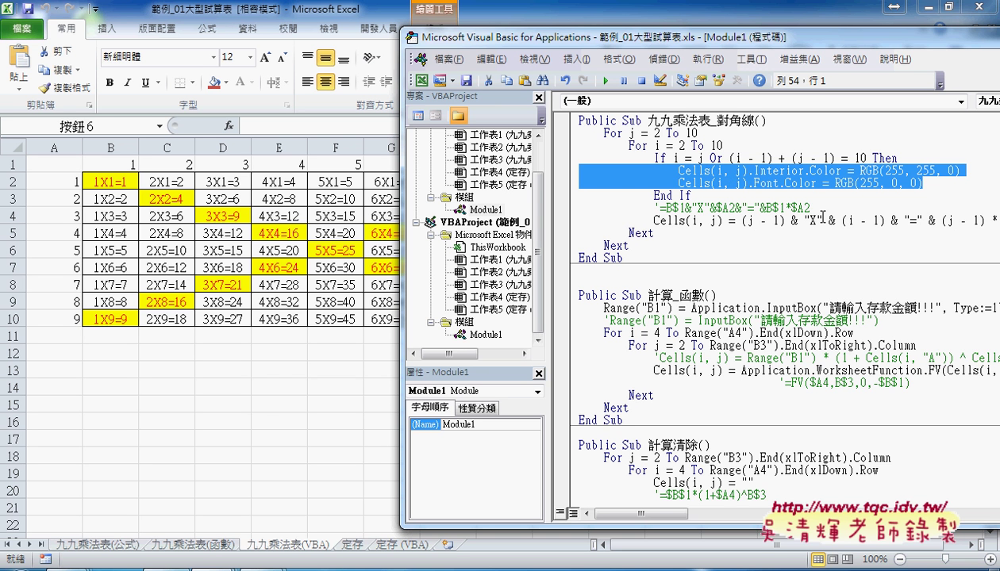
pyautogui.moveTo(653, 220); pyautogui.dragTo(701, 221)
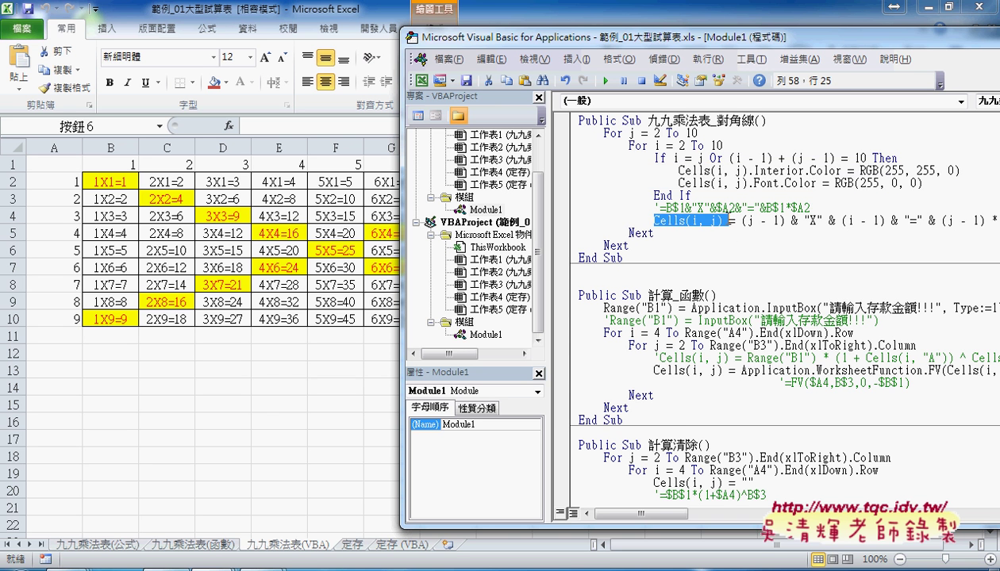
pyautogui.click(764, 221)
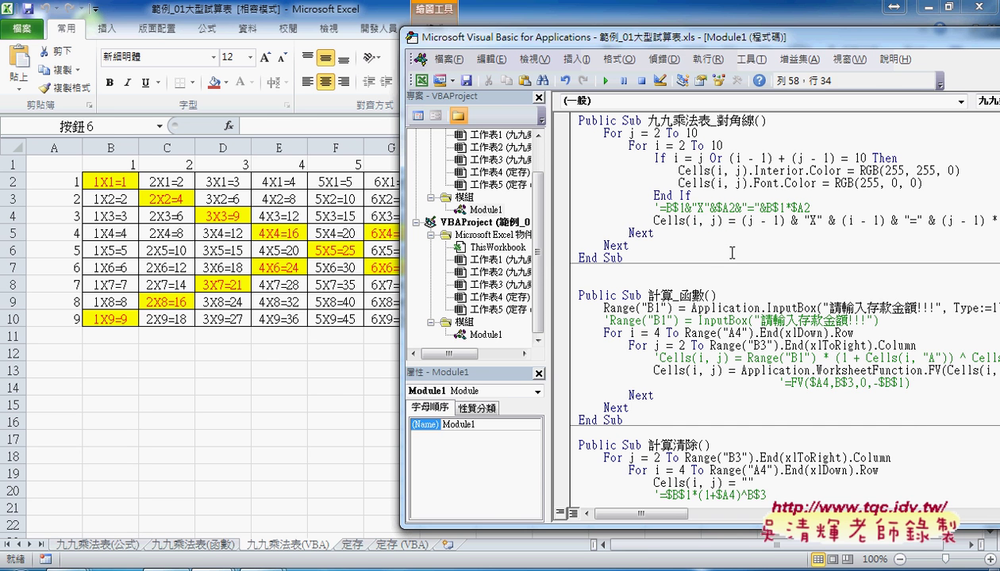
# Clear the table's formats, then open the 清除格式 macro code through the button's Assign Macro dialog.
pyautogui.click(326, 395)
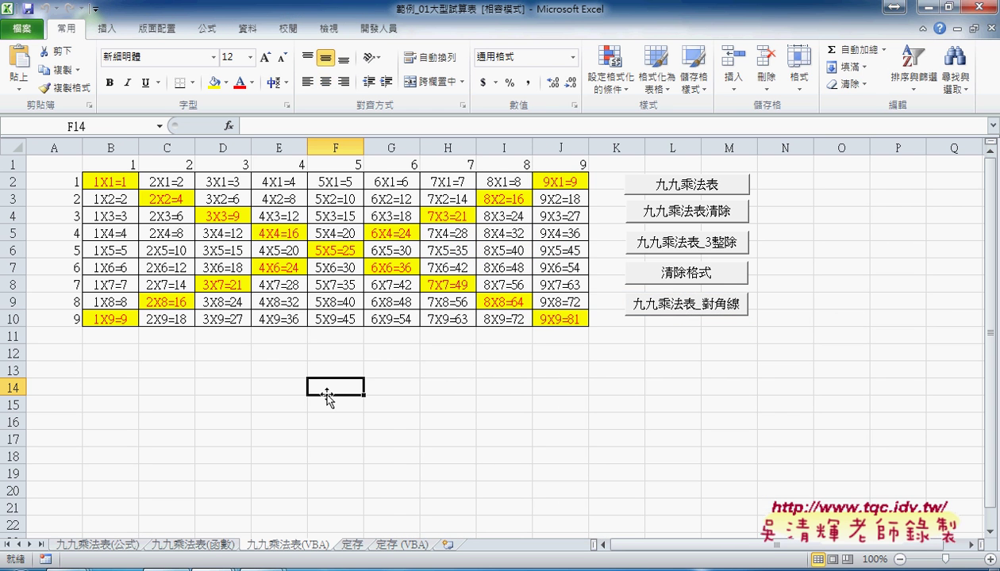
pyautogui.click(713, 280)
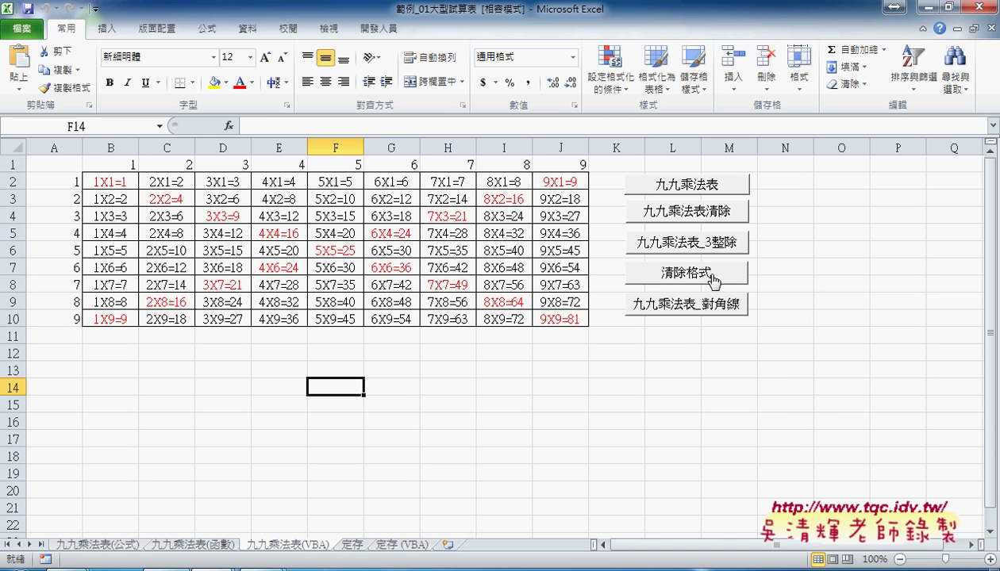
pyautogui.rightClick(711, 278)
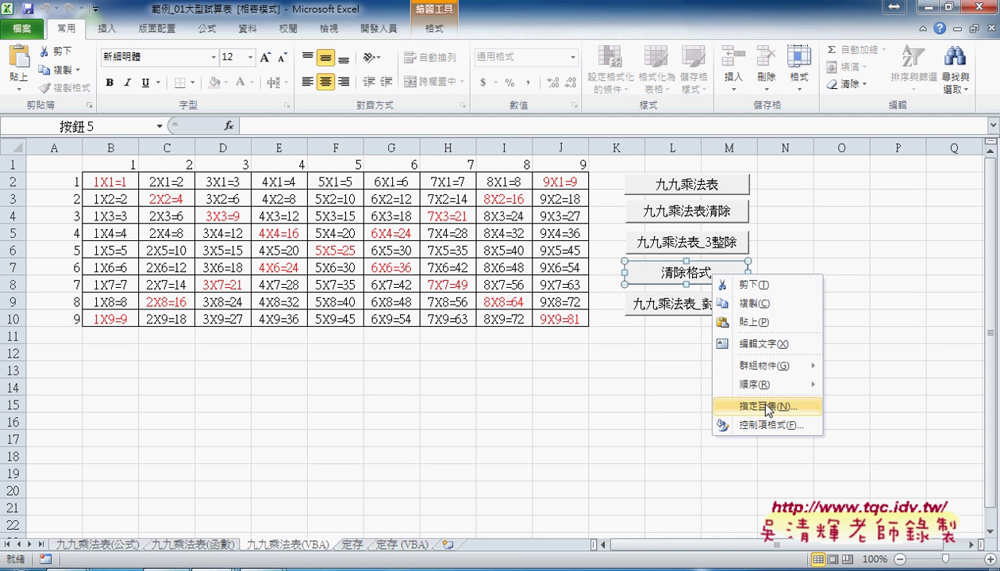
pyautogui.click(757, 405)
pyautogui.click(881, 311)
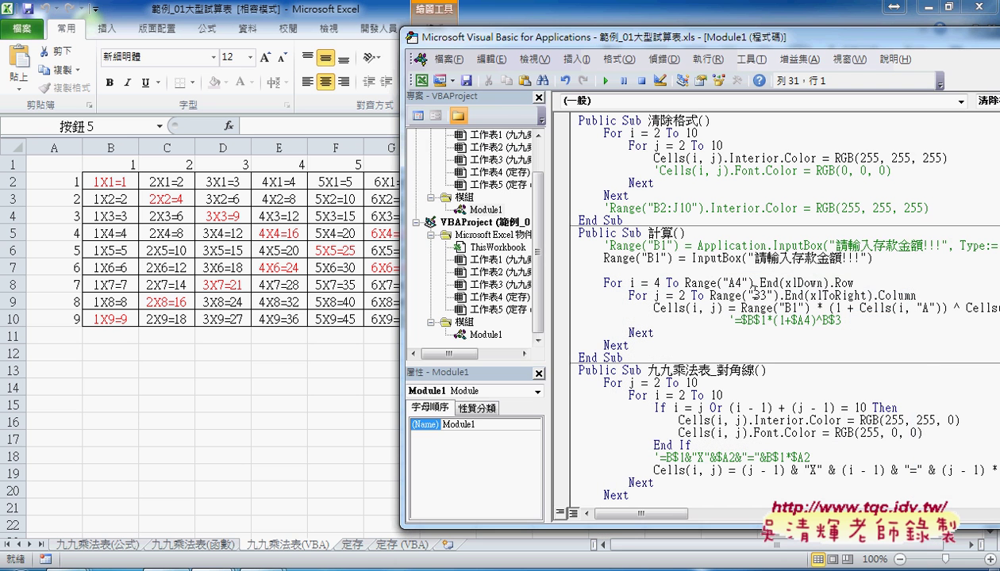
# Uncomment the Cells(i, j).Font.Color line so the macro resets font colour to black.
pyautogui.click(654, 171)
pyautogui.press('Delete')
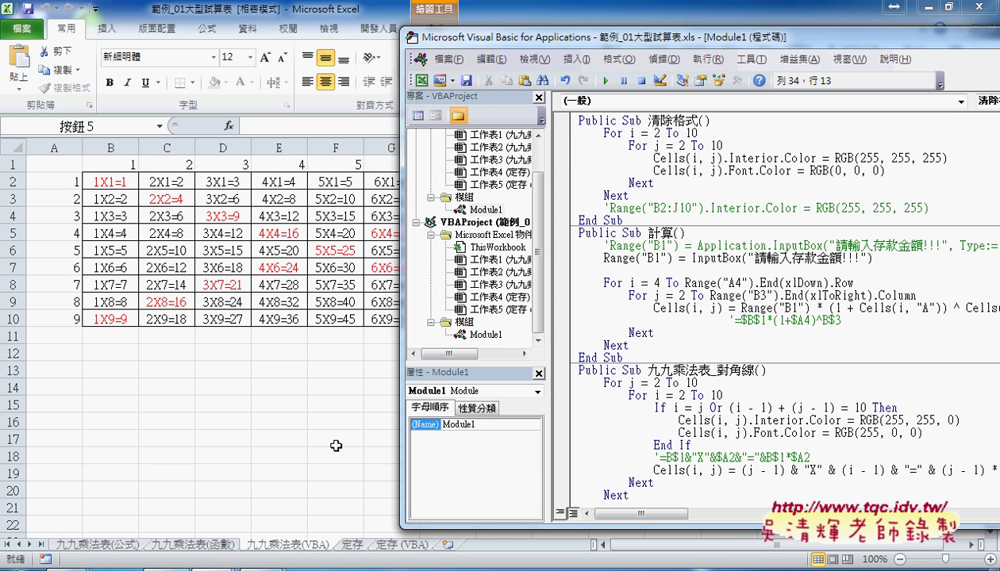
pyautogui.press('Right')
pyautogui.press('Right')
pyautogui.press('Right')
pyautogui.press('Right')
pyautogui.press('Right')
pyautogui.press('Right')
pyautogui.press('Right')
pyautogui.press('Right')
pyautogui.press('Right')
pyautogui.press('Right')
pyautogui.press('Right')
pyautogui.press('Right')
pyautogui.click(348, 380)
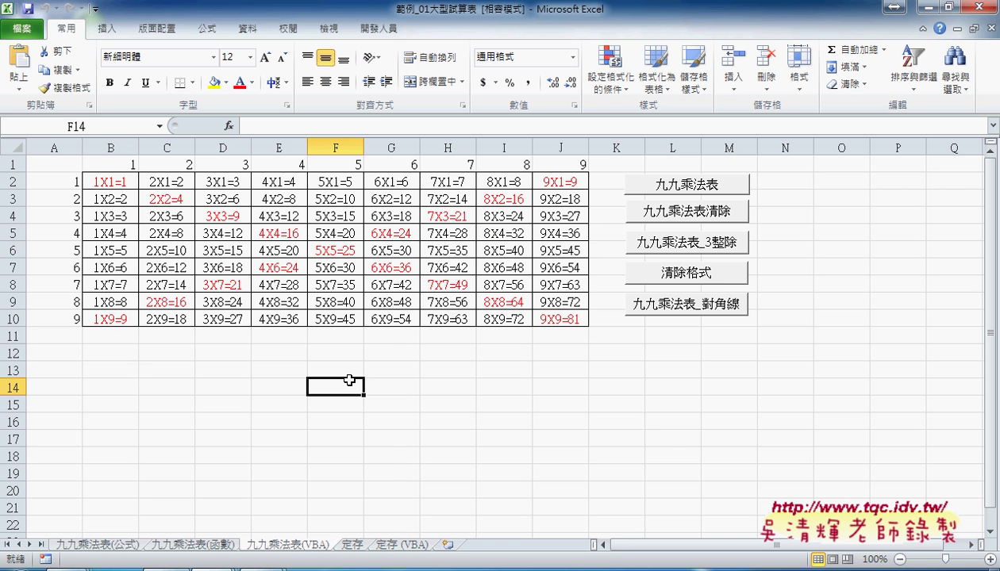
# Alternate diagonal and every-third-row highlights with 清除格式 to confirm fills and red text clear, then open 九九乘法表(公式).
pyautogui.click(712, 274)
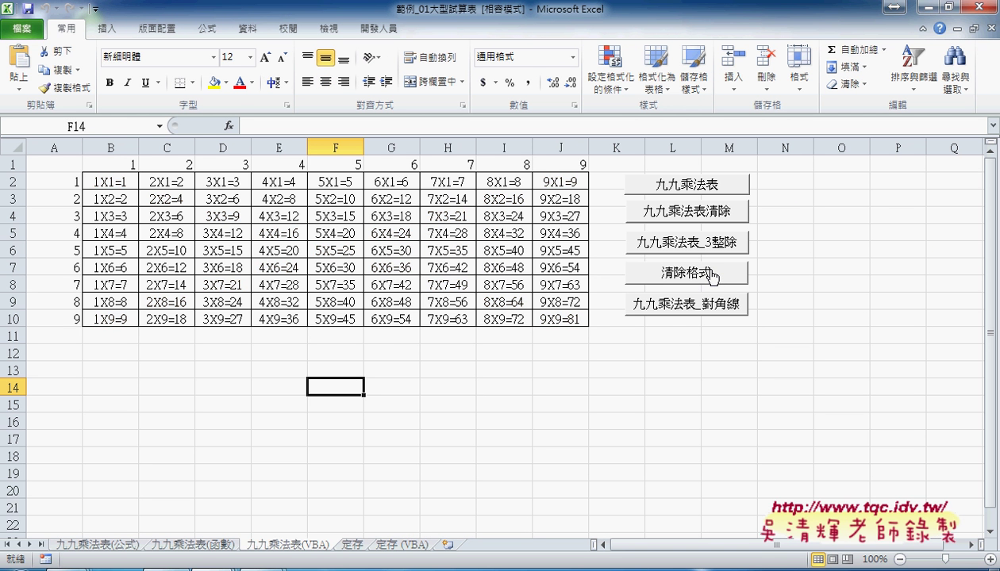
pyautogui.click(665, 306)
pyautogui.click(686, 286)
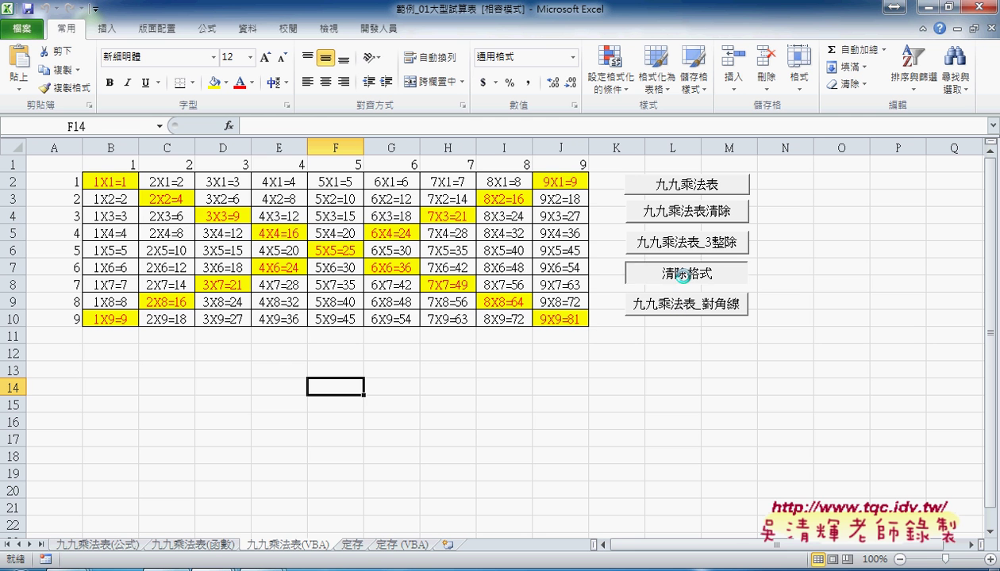
pyautogui.click(685, 243)
pyautogui.click(695, 274)
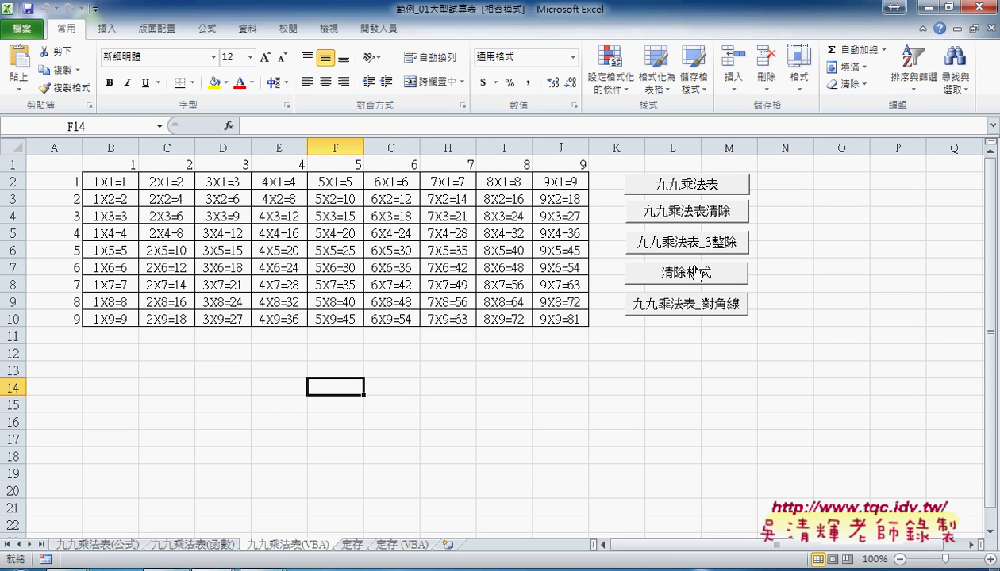
pyautogui.click(698, 314)
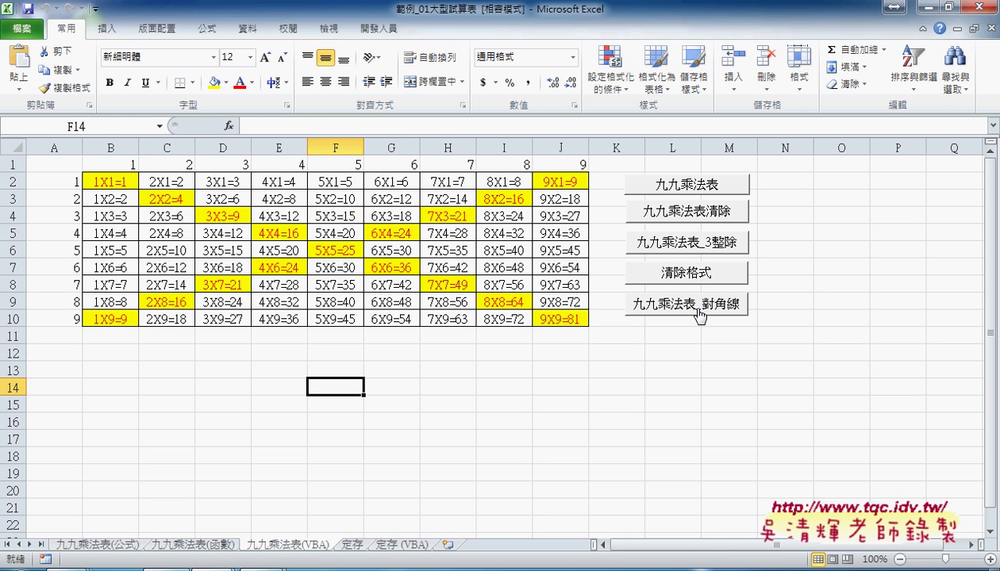
pyautogui.click(687, 251)
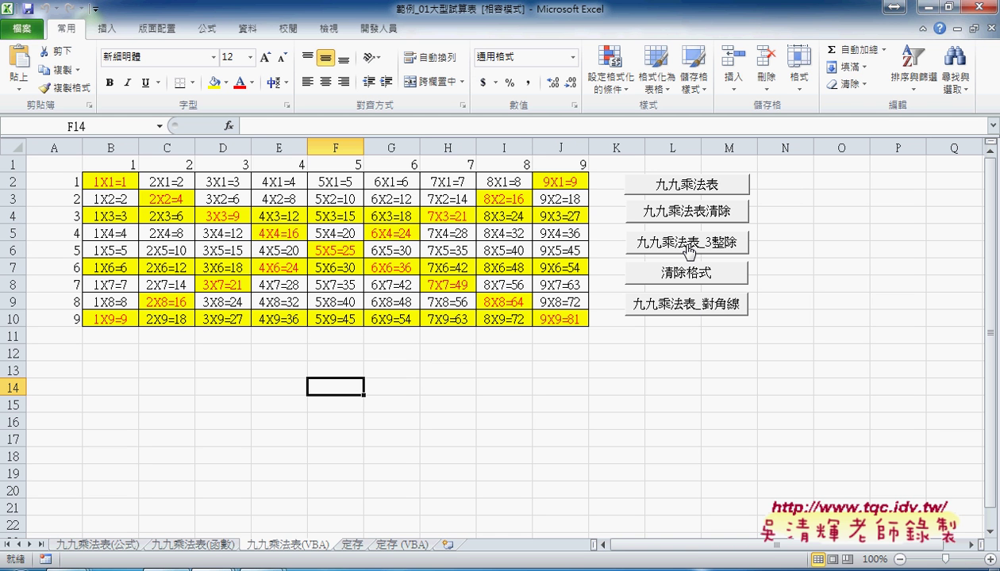
pyautogui.click(687, 273)
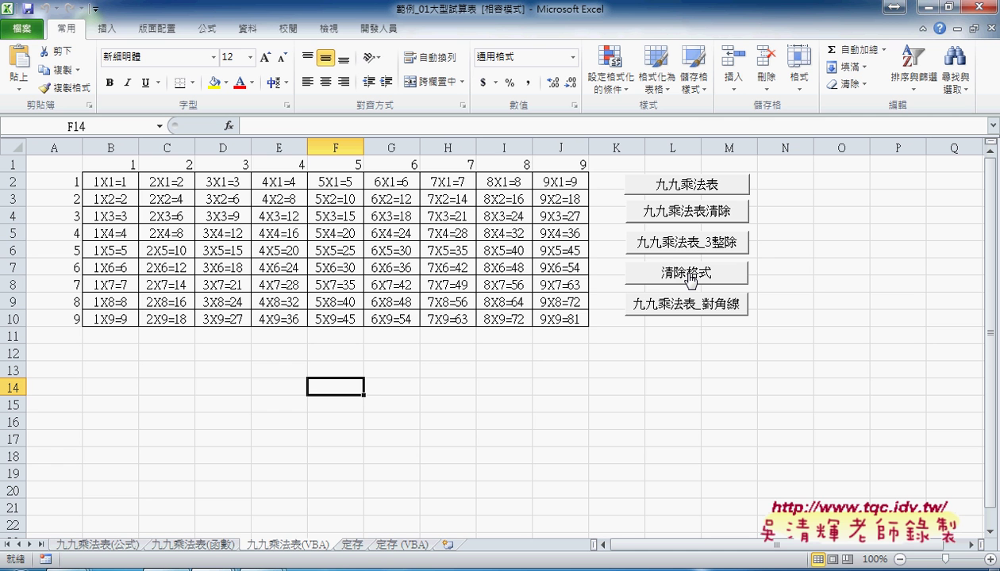
pyautogui.click(110, 547)
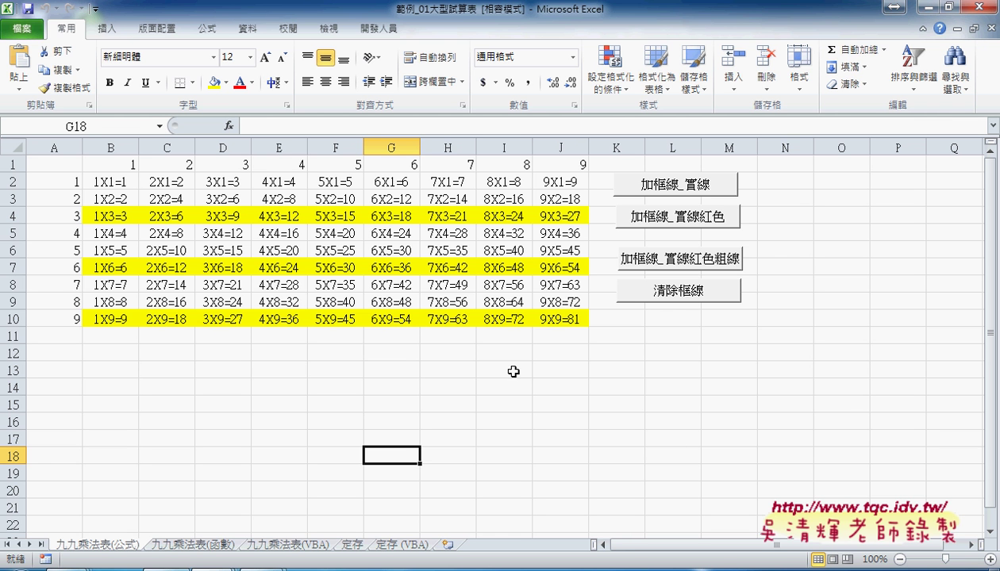
pyautogui.click(697, 187)
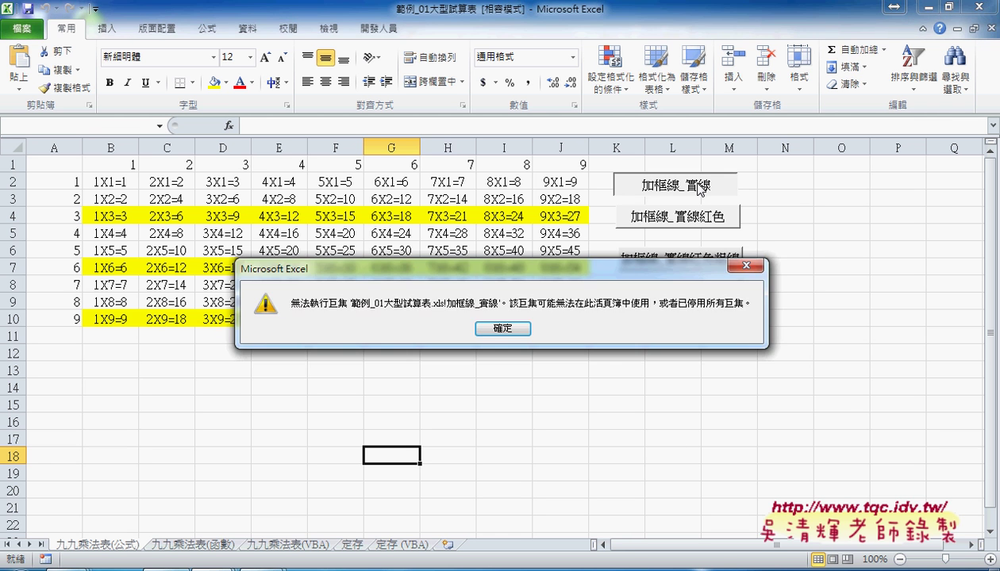
pyautogui.click(504, 329)
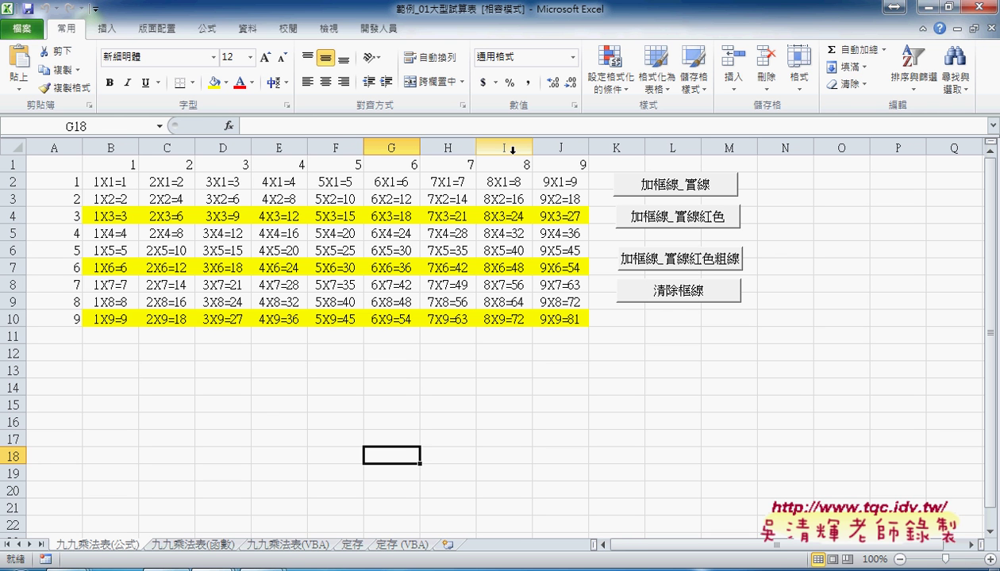
# Browse the 其他框線 border styles and 色彩 choices, cancel without changes, and return to 九九乘法表(VBA).
pyautogui.click(192, 82)
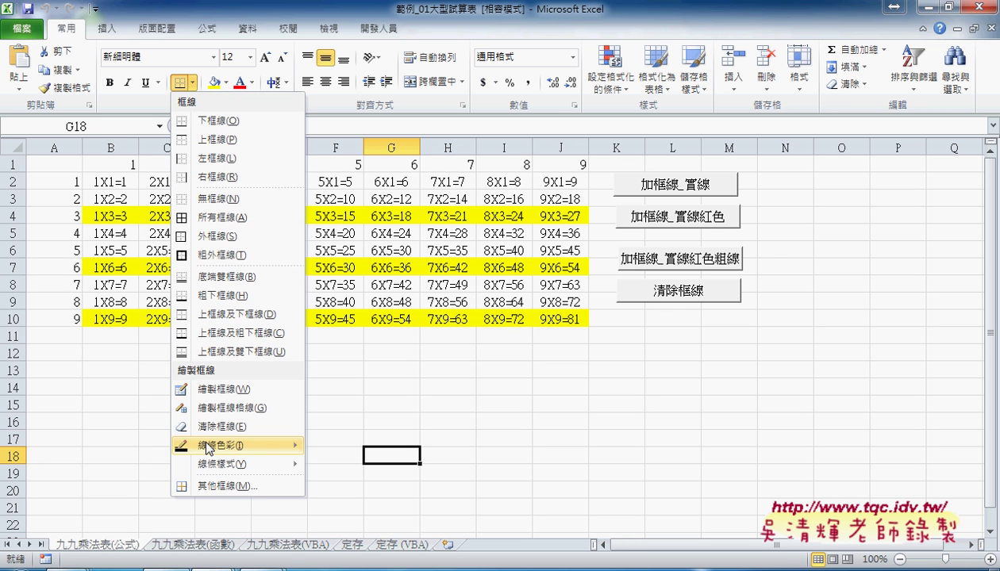
pyautogui.click(214, 486)
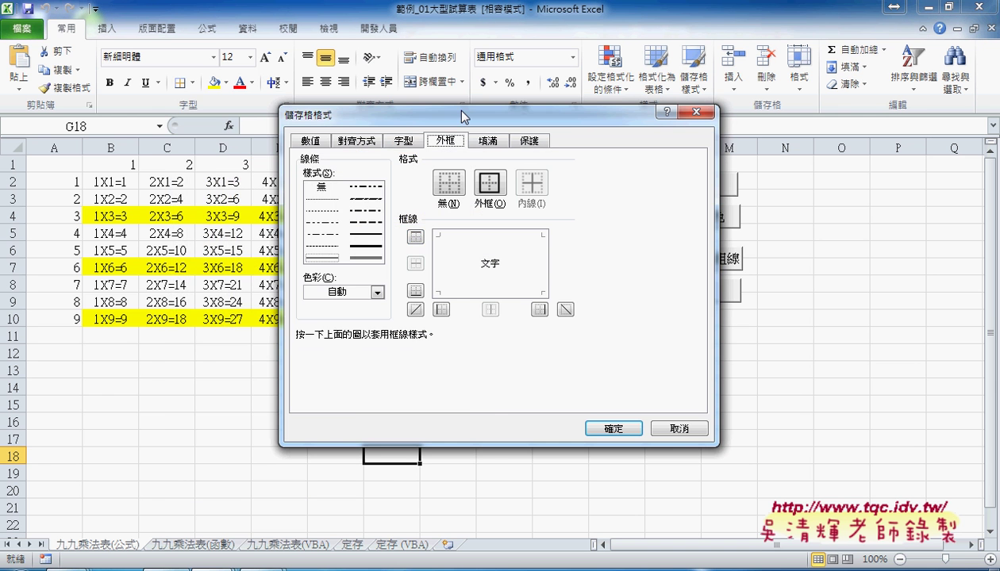
pyautogui.moveTo(453, 108); pyautogui.dragTo(271, 97)
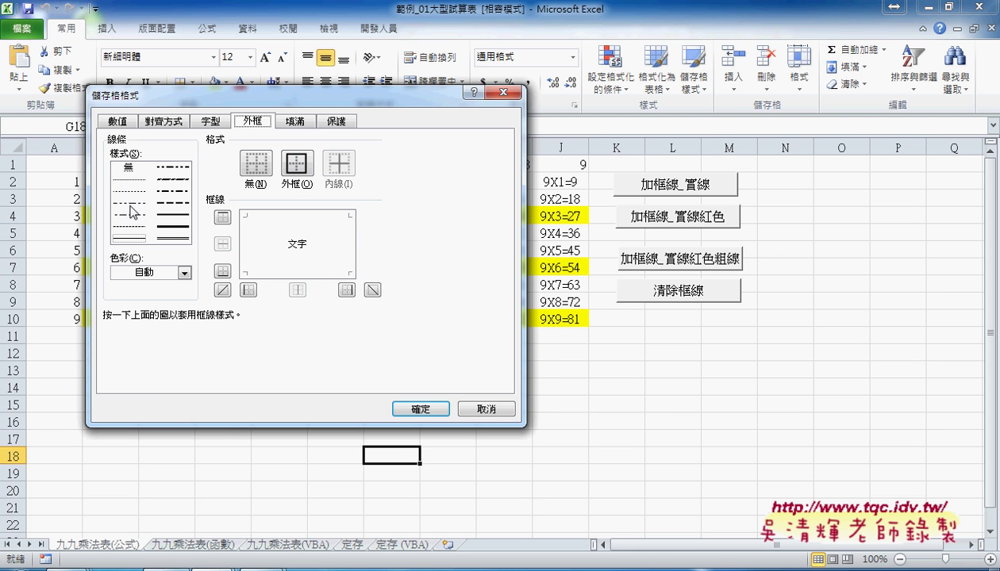
pyautogui.click(184, 273)
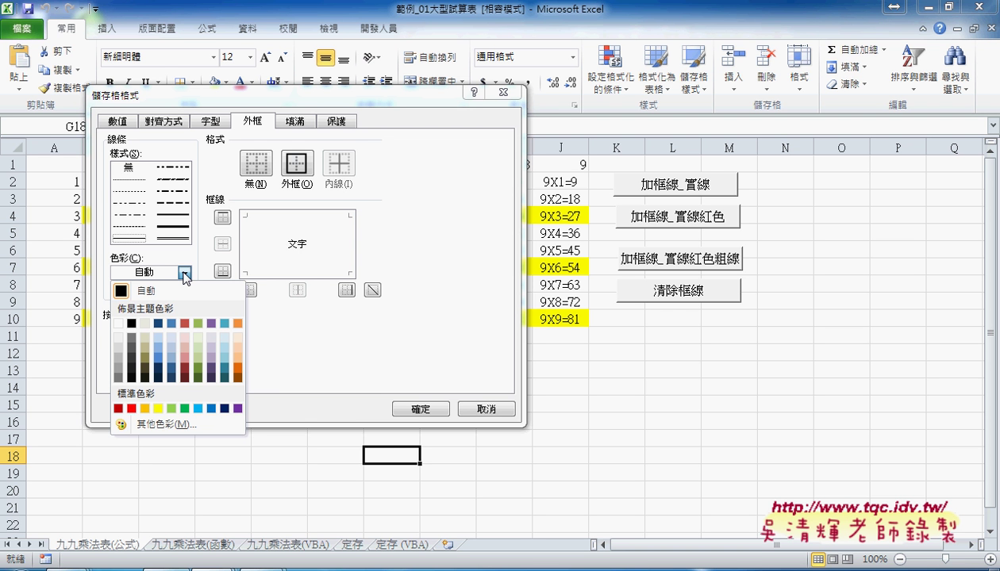
pyautogui.click(475, 415)
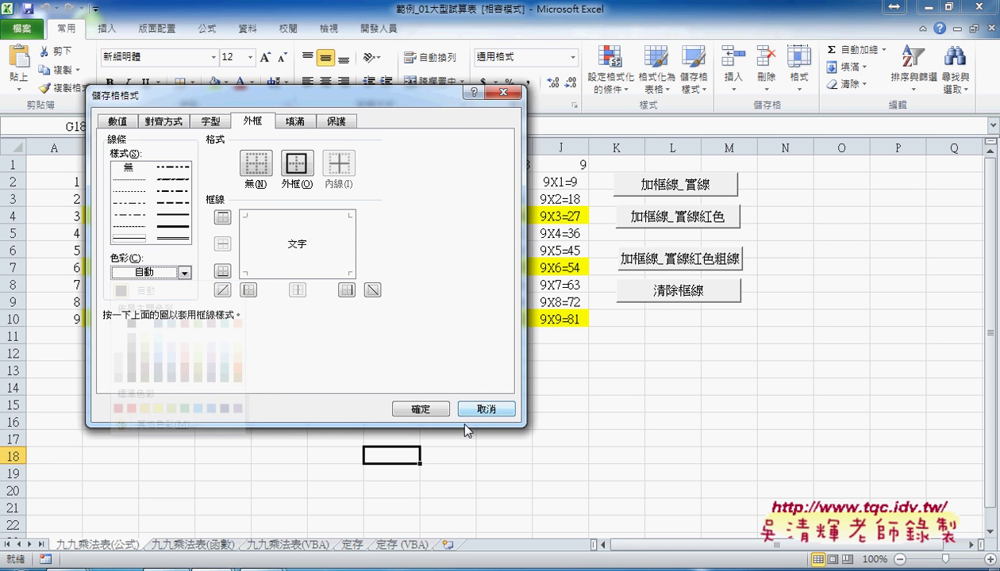
pyautogui.click(487, 412)
pyautogui.click(288, 545)
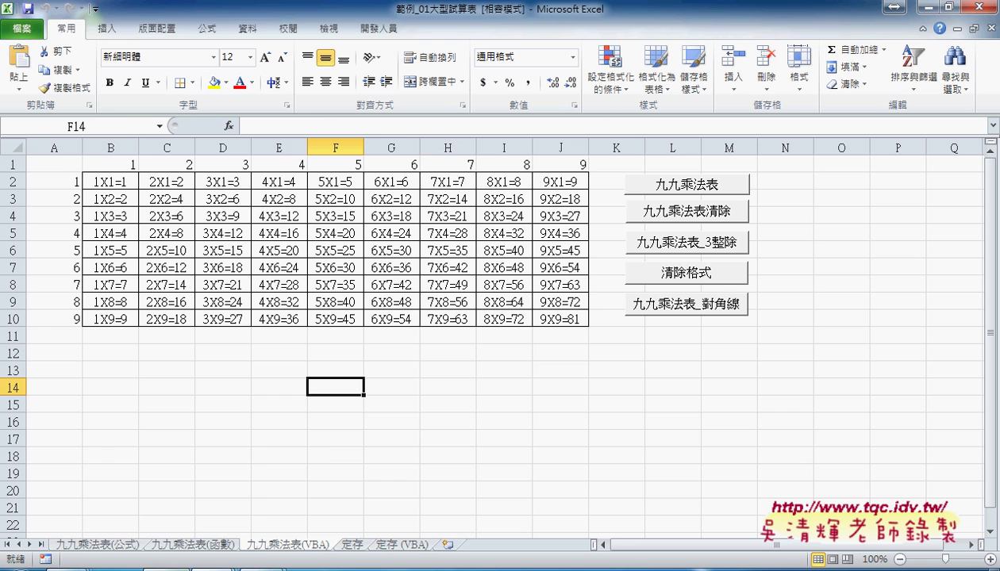
# Bring the Google Docs 程式碼 notes forward and highlight the 清除格式 Sub code block.
pyautogui.moveTo(159, 569)
pyautogui.click(159, 484)
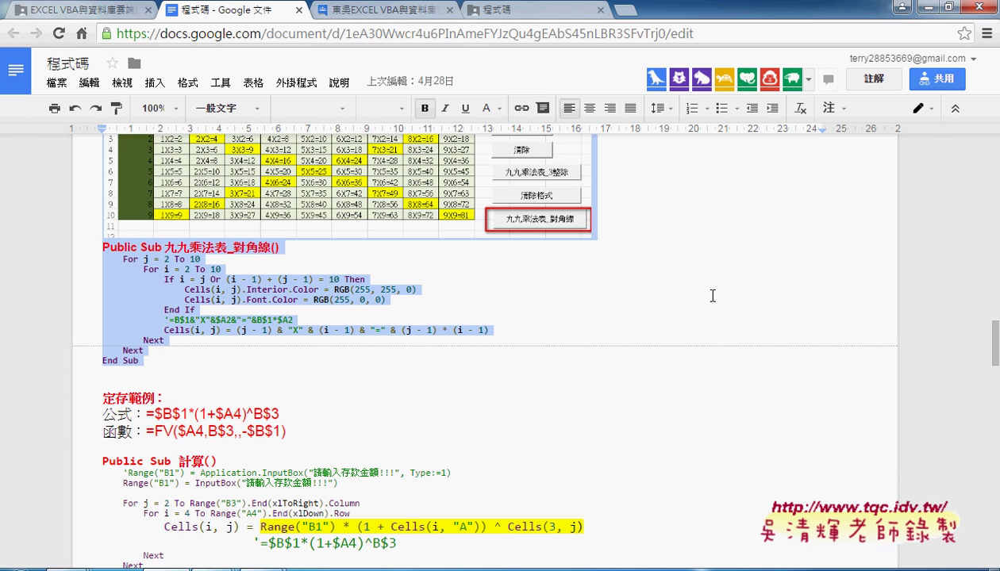
pyautogui.scroll(2, 709, 301)
pyautogui.scroll(3, 709, 302)
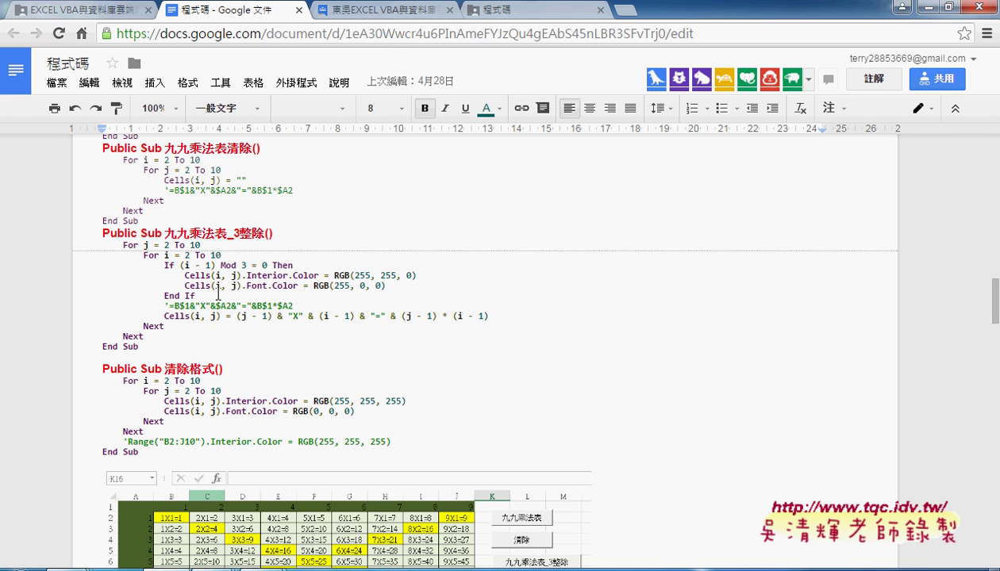
pyautogui.moveTo(99, 255); pyautogui.dragTo(193, 348)
pyautogui.click(193, 348)
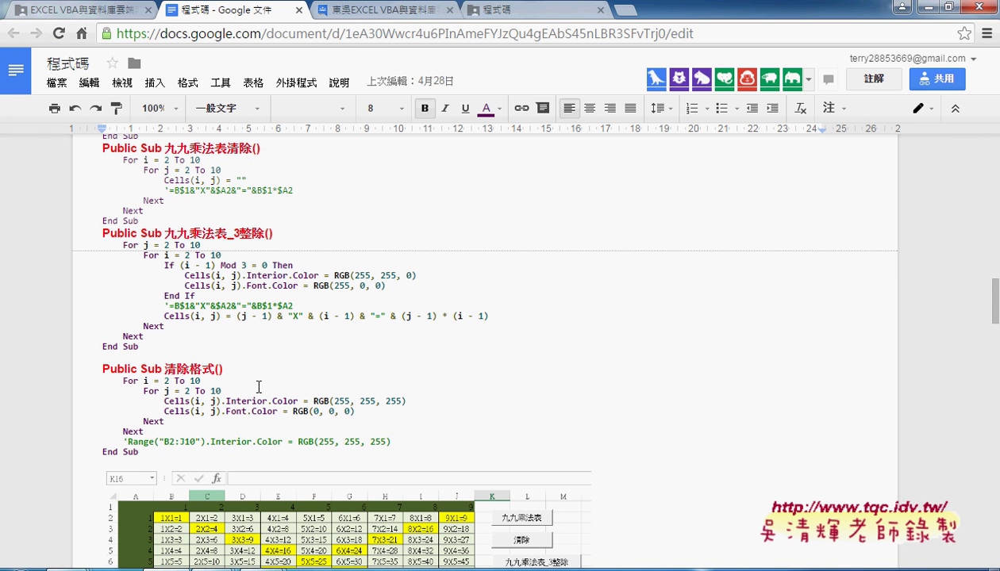